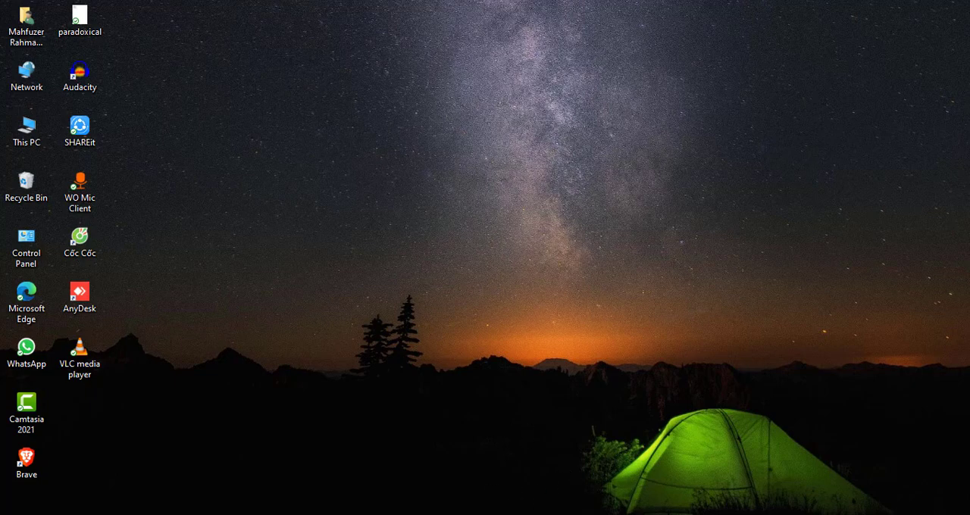
# Step: Open Google Chrome and go to the google.com home page
pyautogui.click(465, 514)
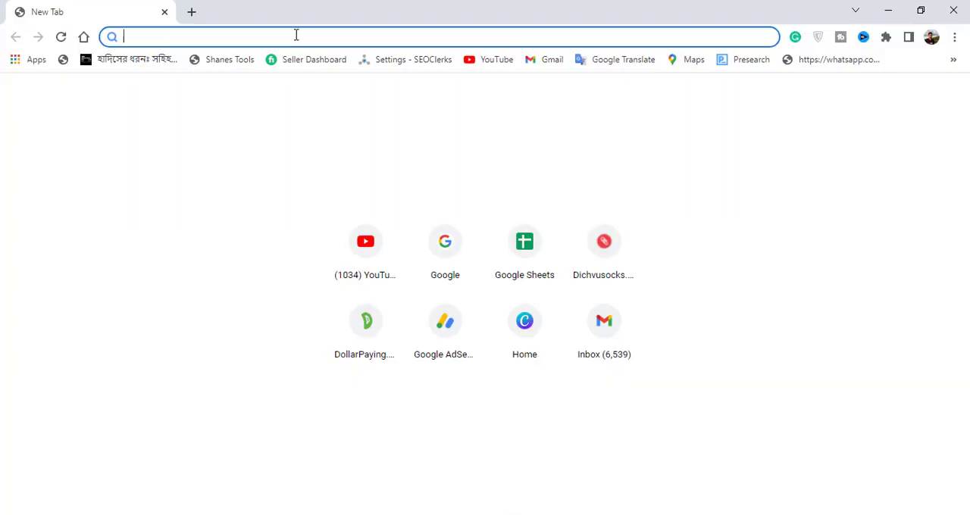
pyautogui.write('g')
pyautogui.press('Return')
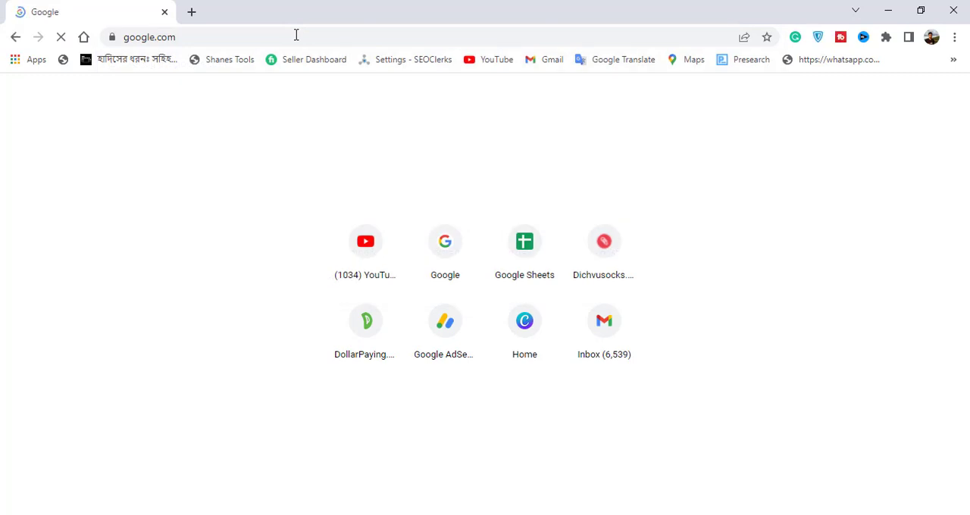
# Step: Search Google for "background remove" and open the remove.bg result
pyautogui.click(397, 212)
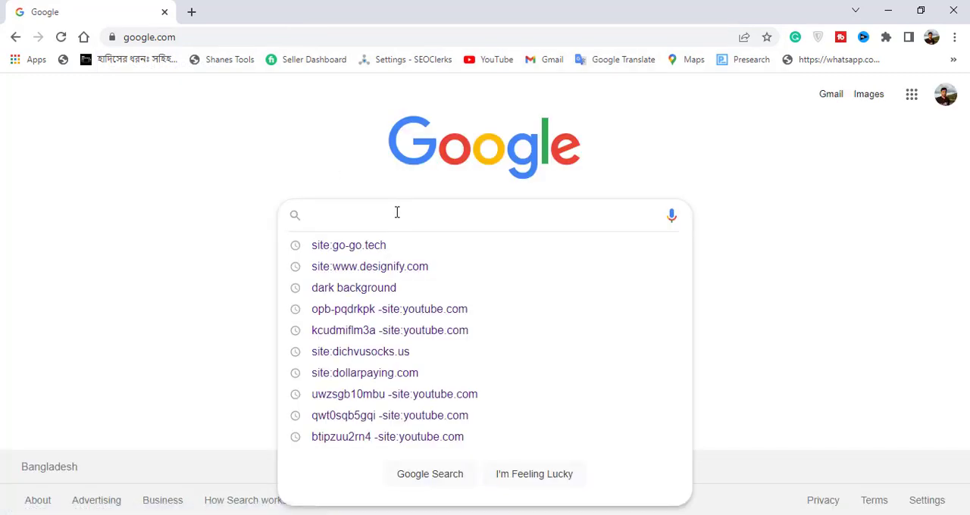
pyautogui.write('ba')
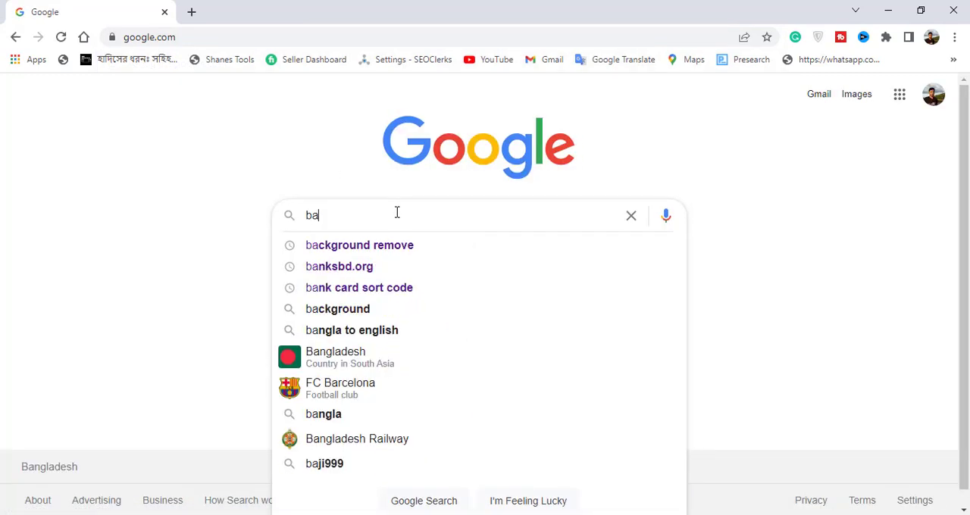
pyautogui.write('ckgr')
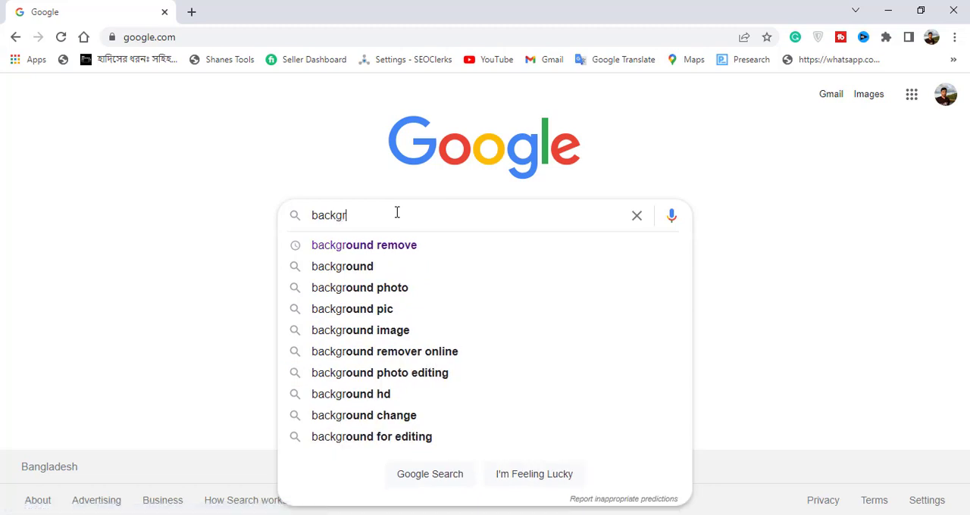
pyautogui.write('ound ')
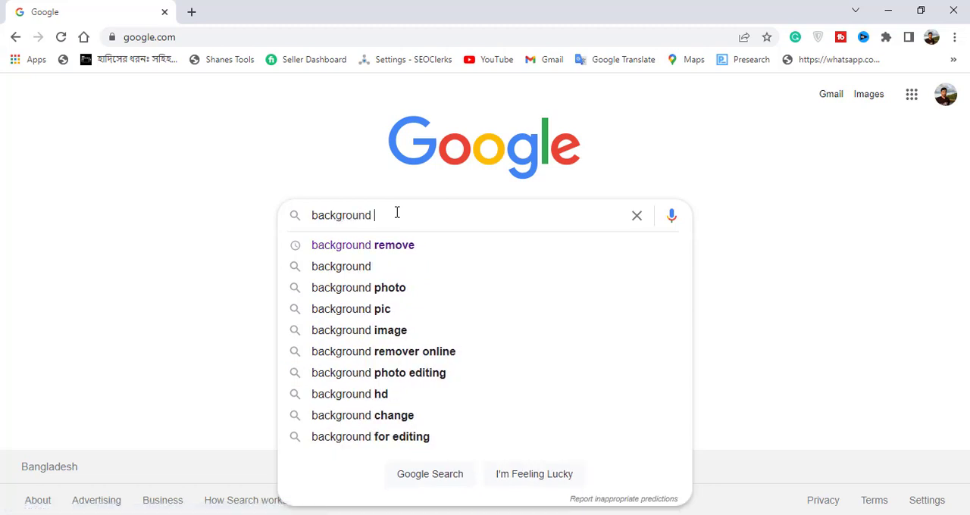
pyautogui.write('remov')
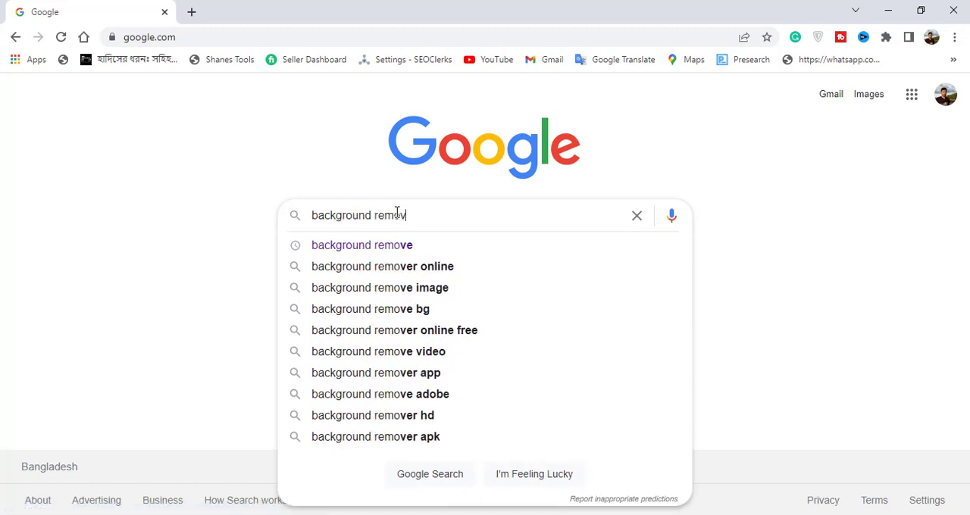
pyautogui.write('e')
pyautogui.press('Return')
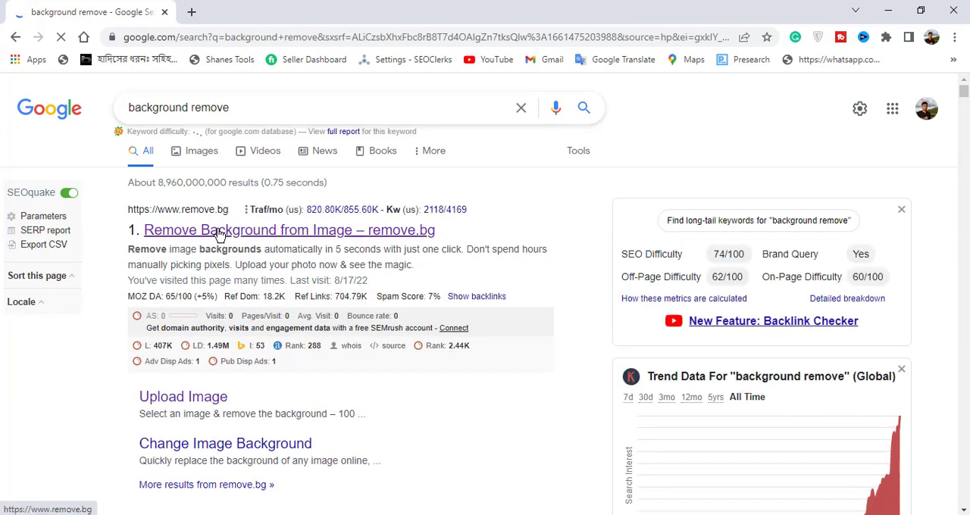
pyautogui.click(217, 234)
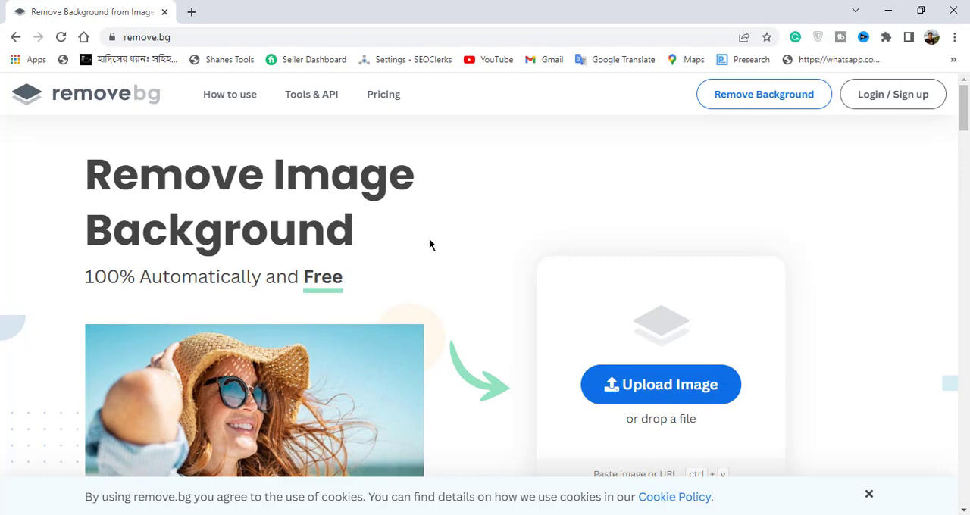
pyautogui.click(681, 388)
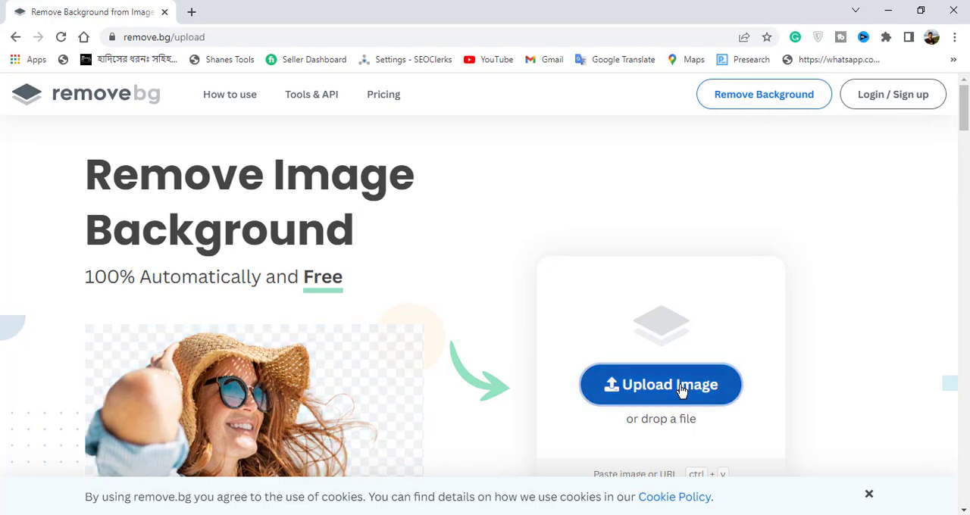
pyautogui.doubleClick(166, 114)
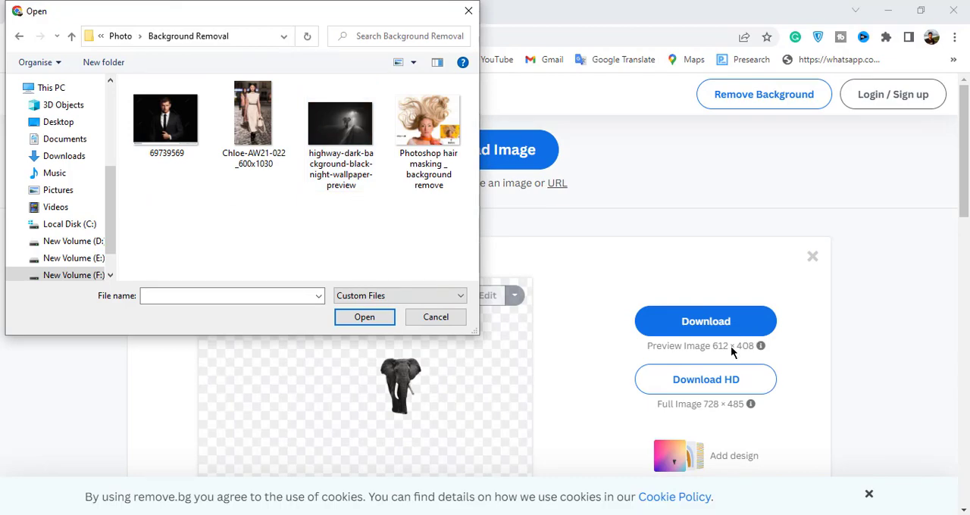
pyautogui.click(814, 259)
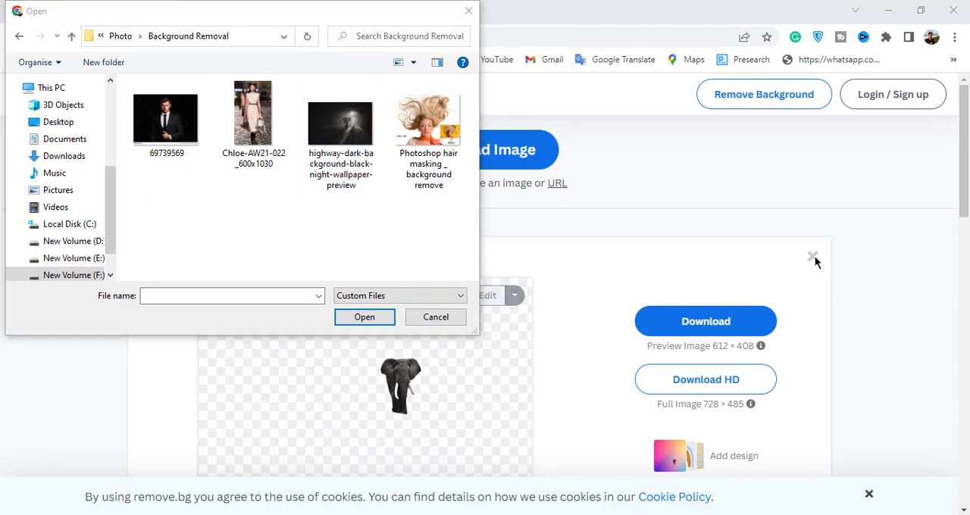
pyautogui.click(468, 11)
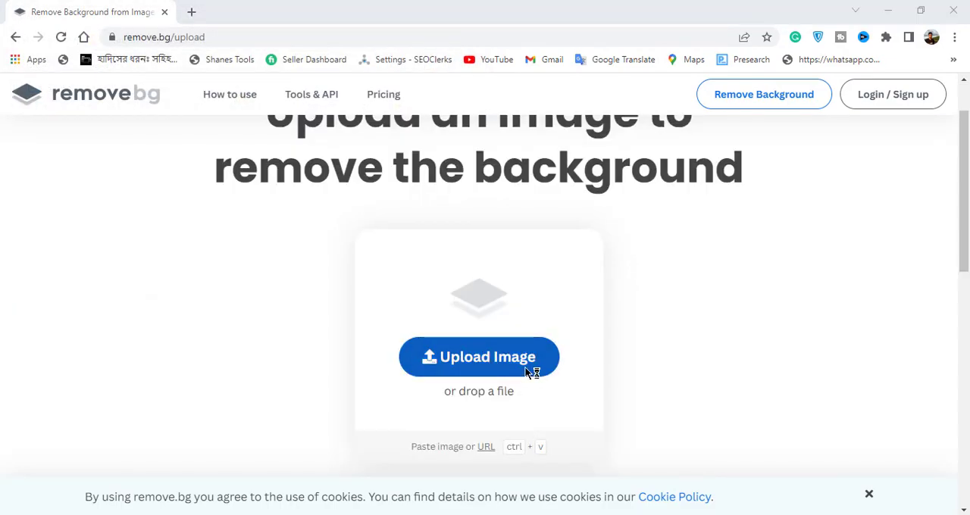
# Step: Upload the image Chloe-AW21-022_600x1030 from the Background Removal folder for background removal
pyautogui.click(520, 372)
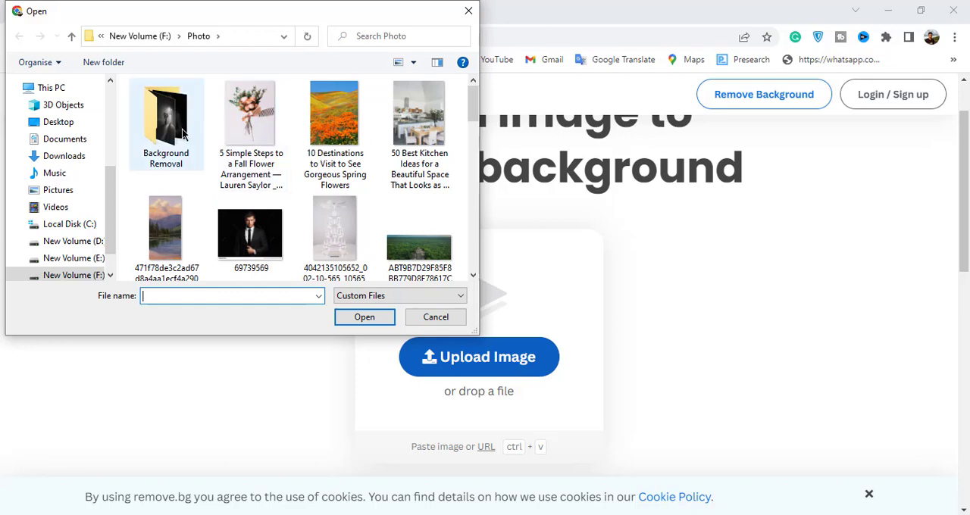
pyautogui.doubleClick(182, 133)
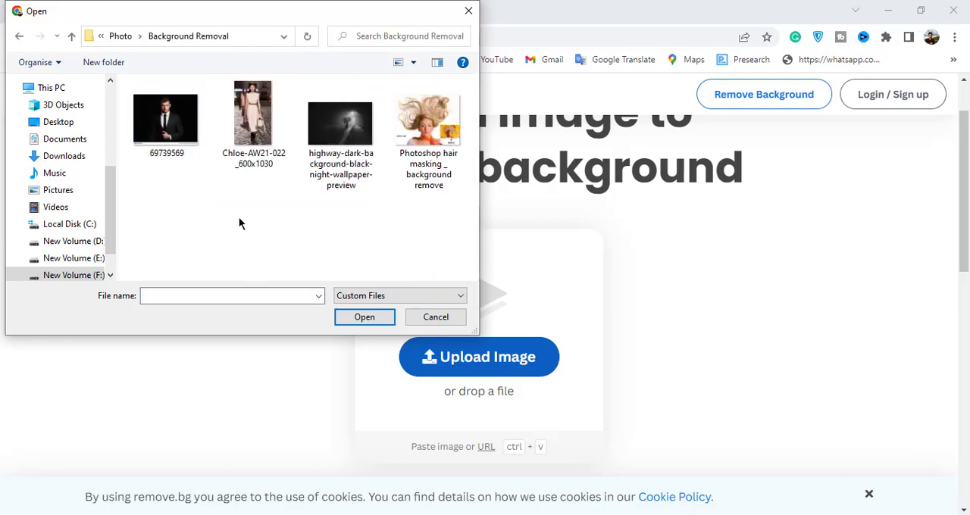
pyautogui.click(267, 121)
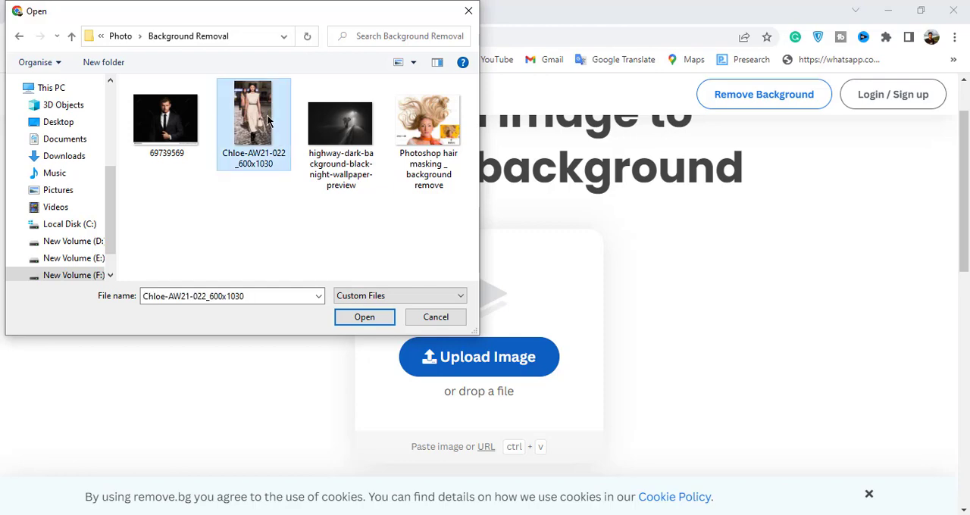
pyautogui.click(378, 321)
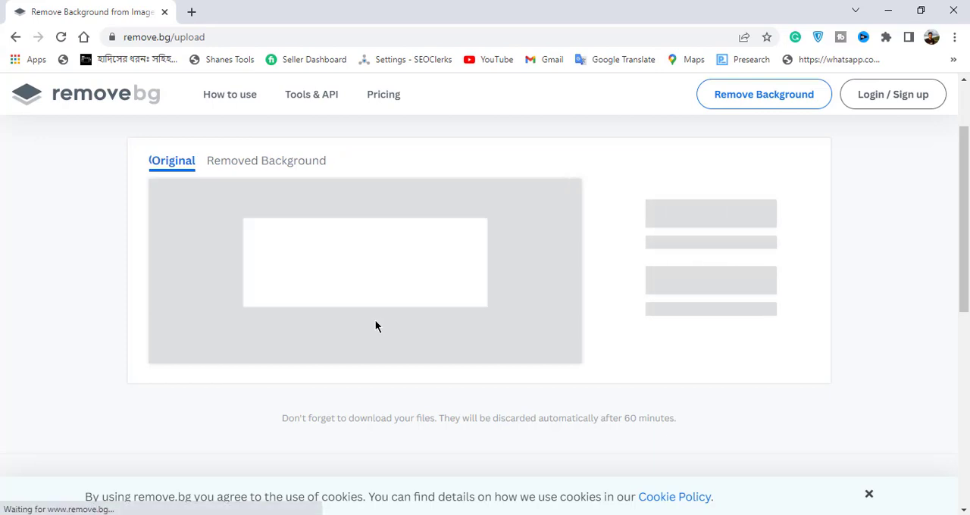
# Step: Complete the human-verification challenge by selecting every picture containing a horse and submitting the answers
pyautogui.click(294, 261)
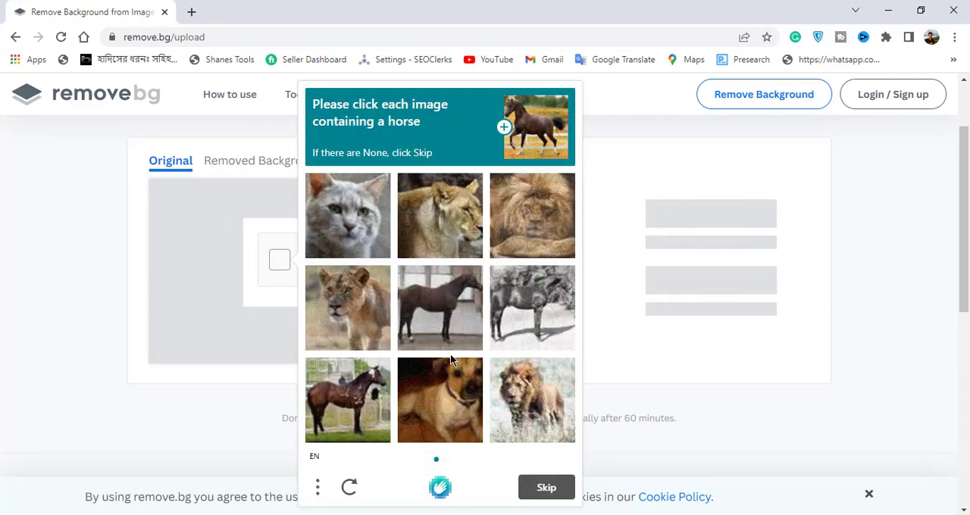
pyautogui.click(430, 315)
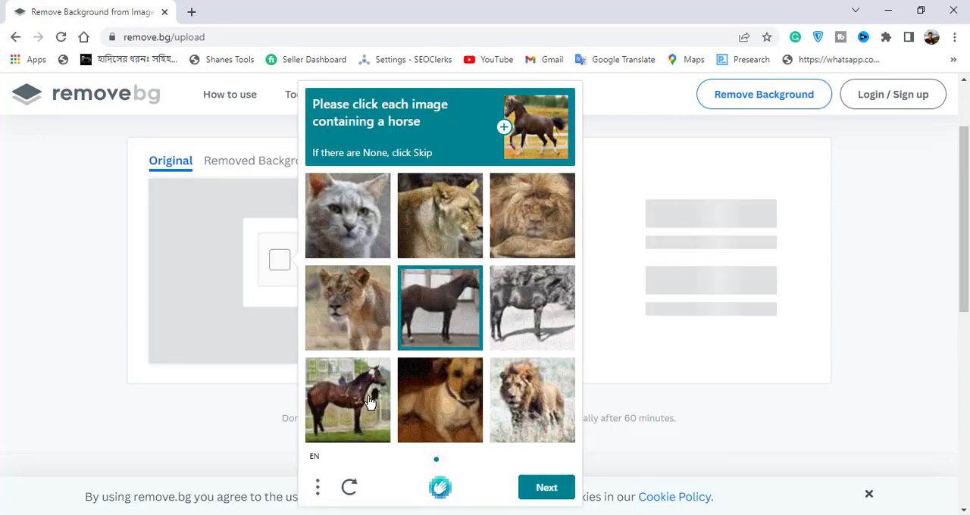
pyautogui.click(365, 398)
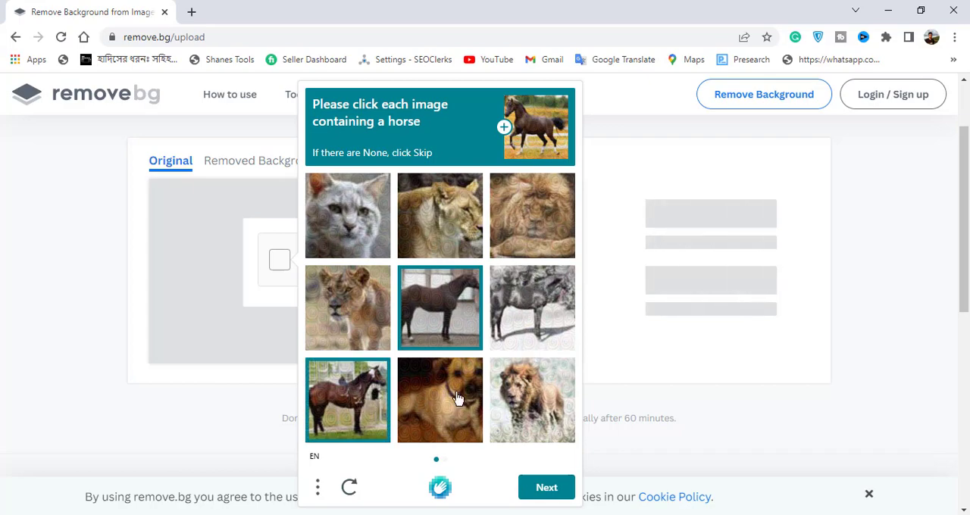
pyautogui.click(515, 318)
pyautogui.click(547, 488)
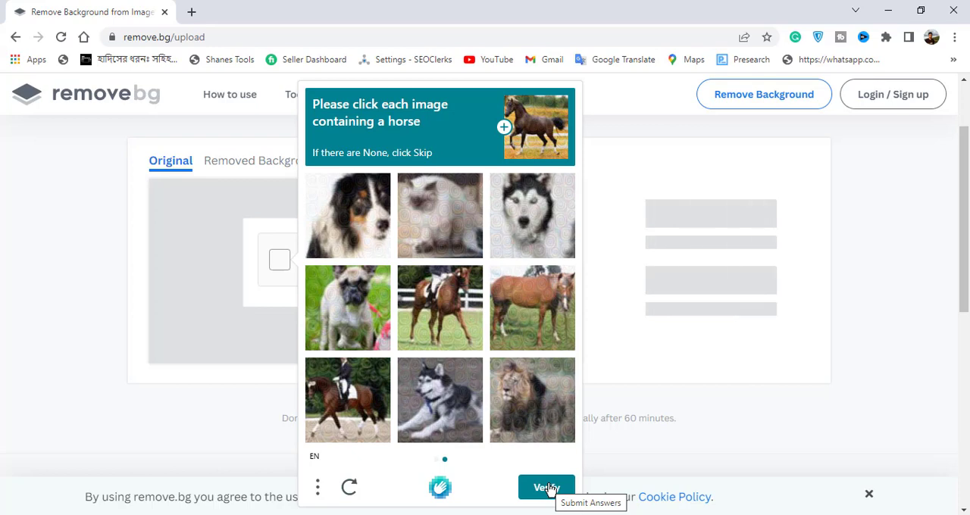
pyautogui.click(549, 488)
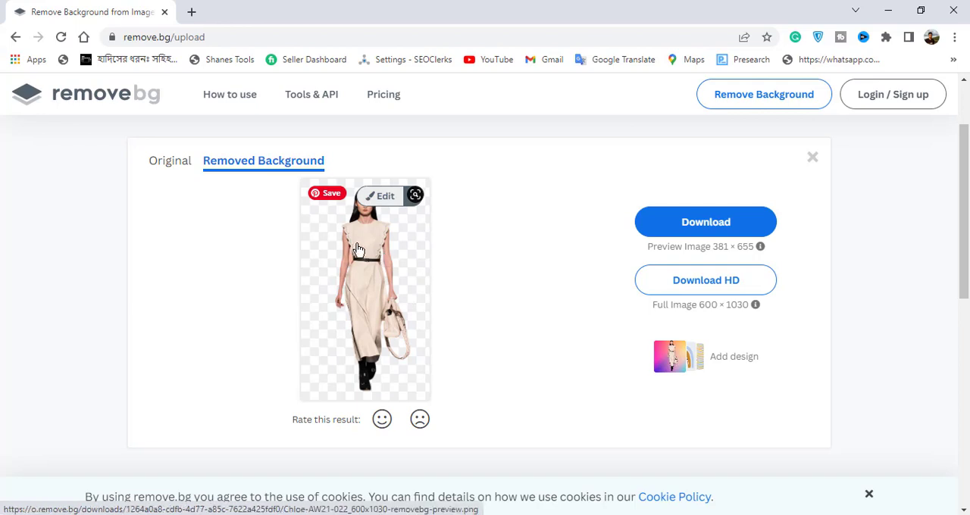
# Step: Open the background-removed image for editing and inspect the enlarged cutout from head to feet
pyautogui.click(388, 197)
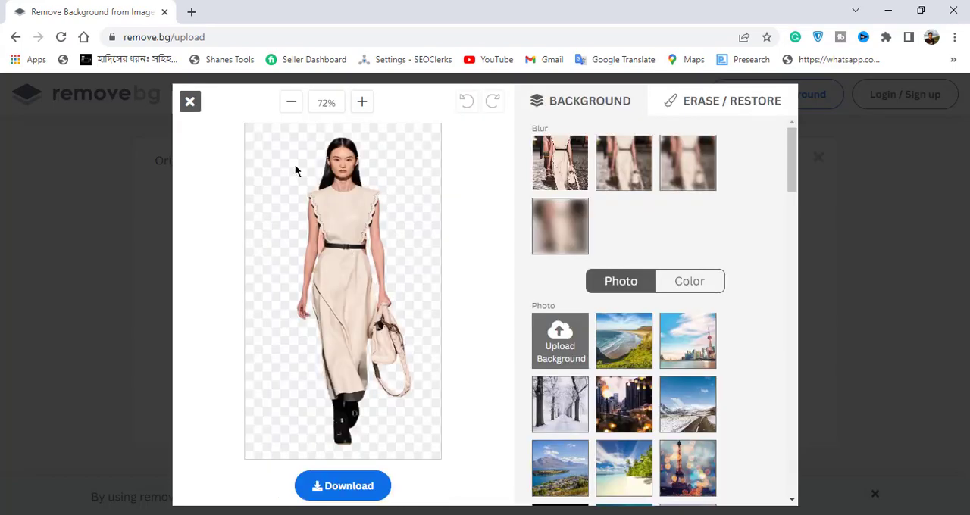
pyautogui.click(361, 102)
pyautogui.click(362, 102)
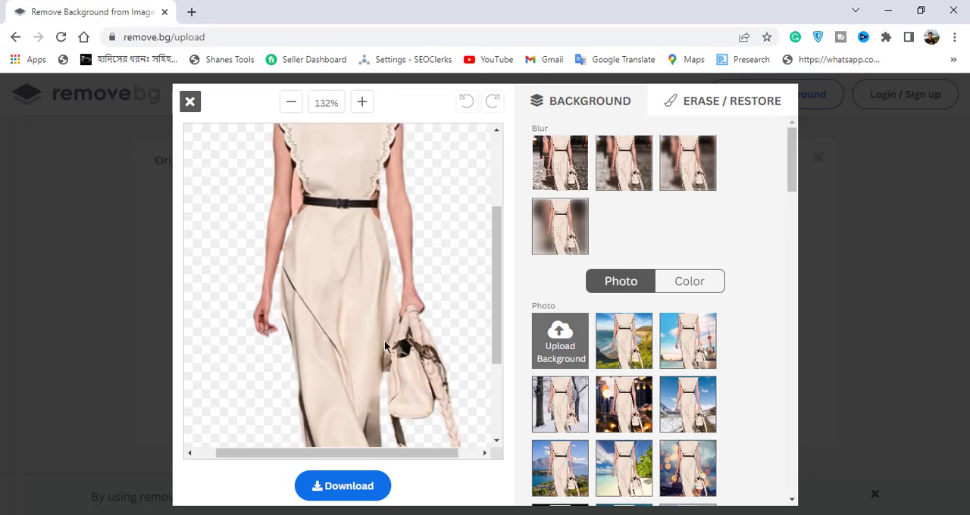
pyautogui.scroll(2, 388, 302)
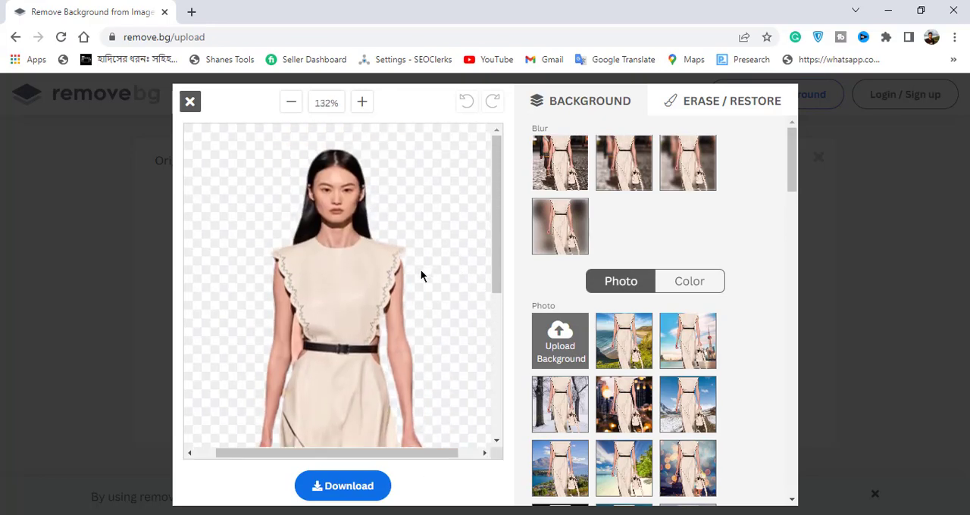
pyautogui.scroll(-1, 421, 273)
pyautogui.scroll(2, 412, 291)
pyautogui.scroll(-5, 410, 288)
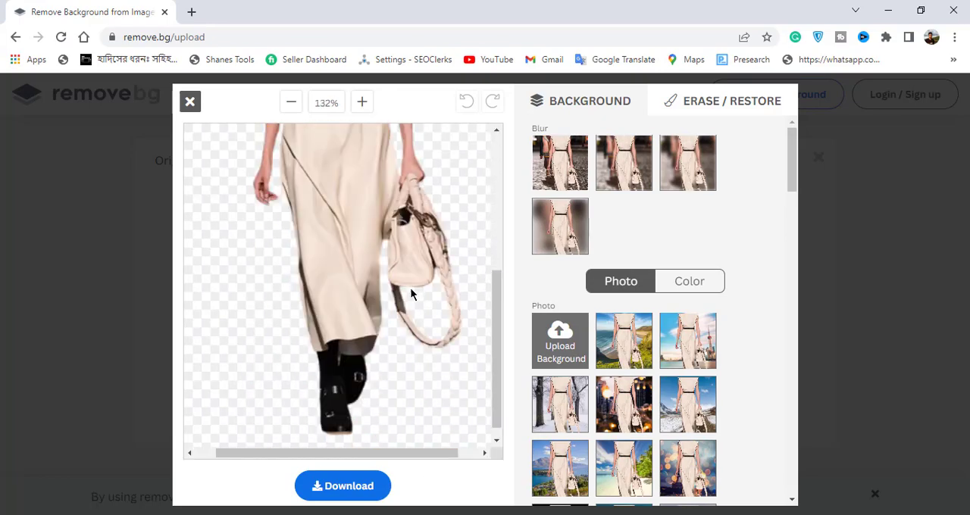
pyautogui.scroll(5, 410, 290)
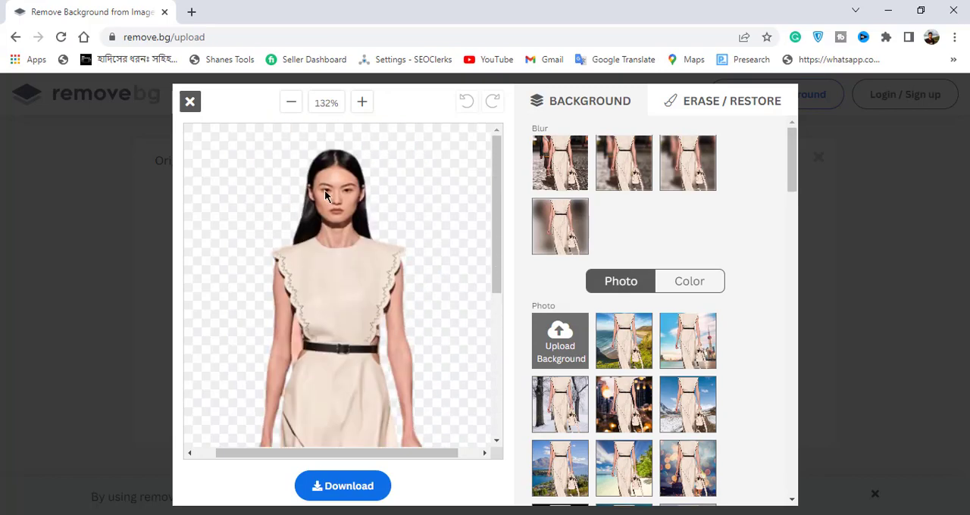
pyautogui.click(298, 110)
# Step: Try the mountain lake photo and the icy riverside city photo as the woman's background
pyautogui.scroll(-1, 640, 353)
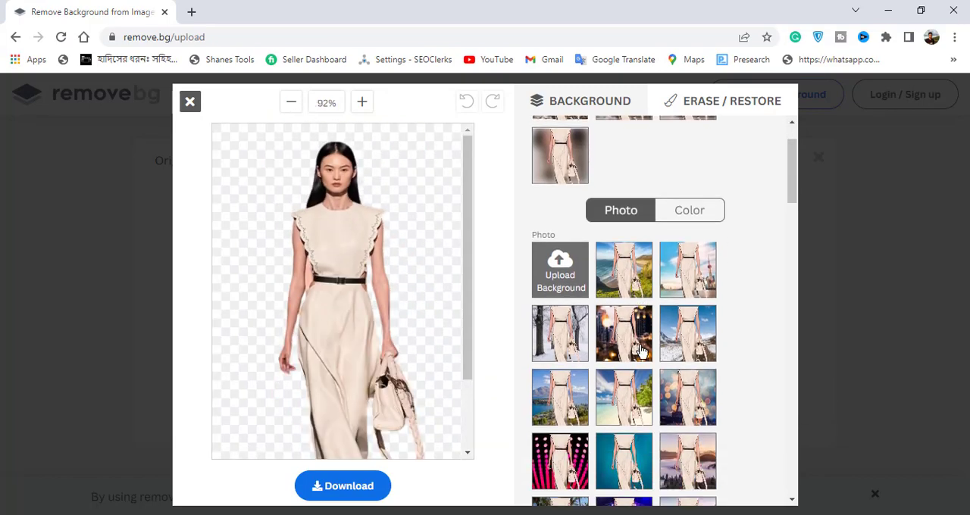
pyautogui.click(571, 415)
pyautogui.scroll(-3, 644, 397)
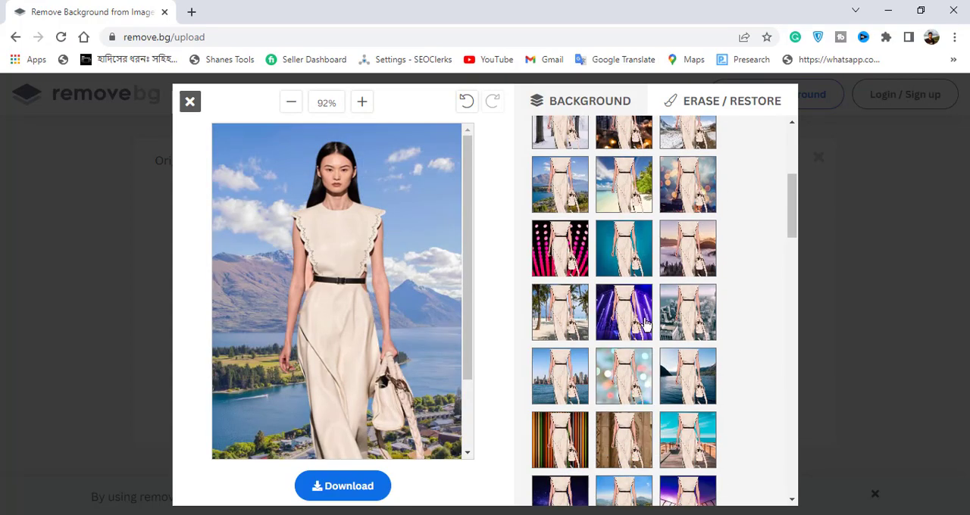
pyautogui.scroll(-2, 644, 324)
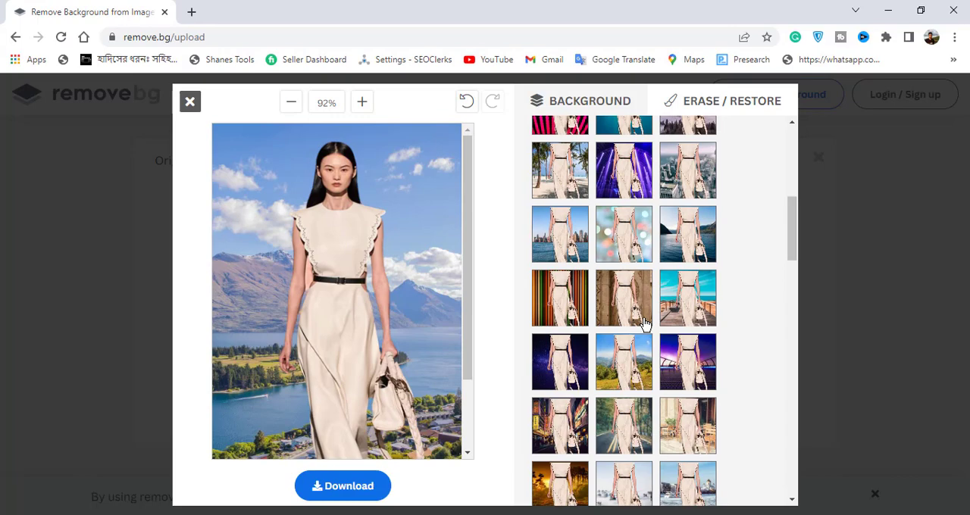
pyautogui.scroll(-1, 644, 323)
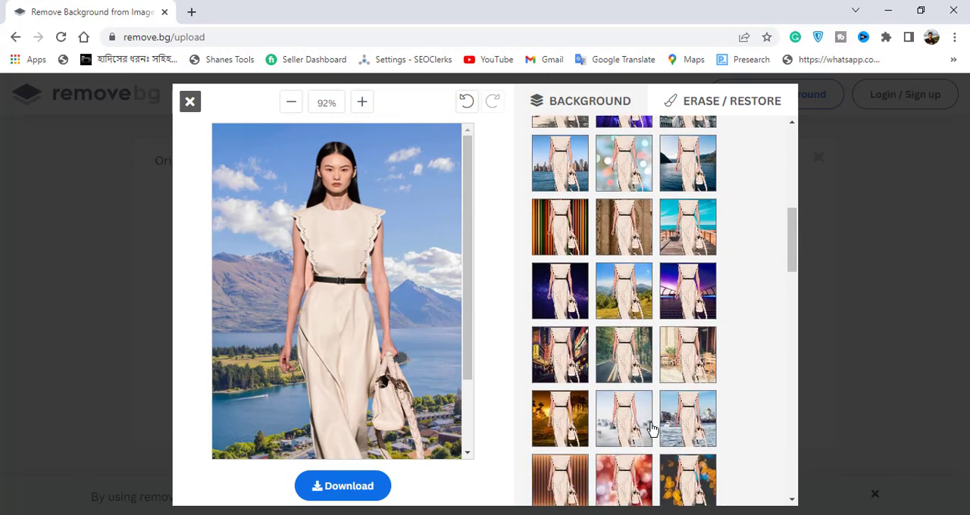
pyautogui.click(687, 427)
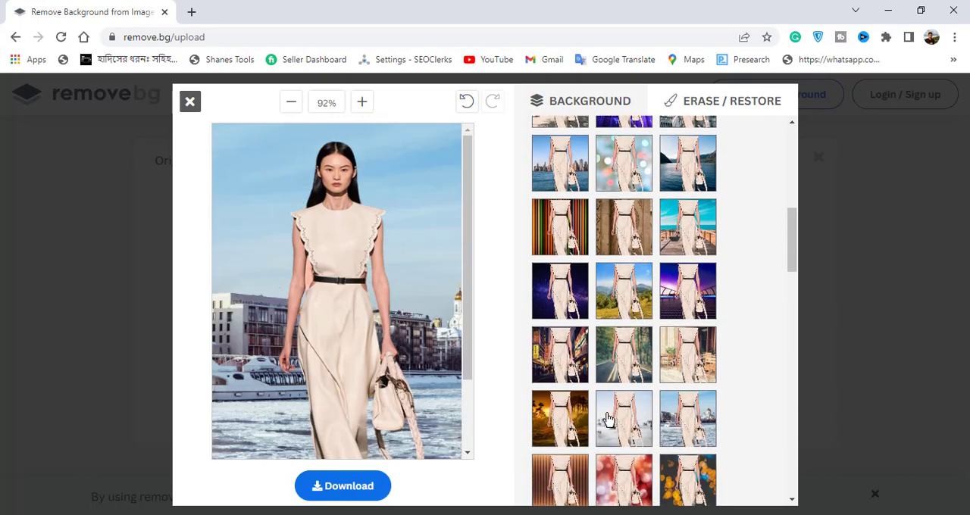
# Step: Set the red suspension bridge photo as the background behind the woman
pyautogui.scroll(-2, 660, 416)
pyautogui.click(634, 408)
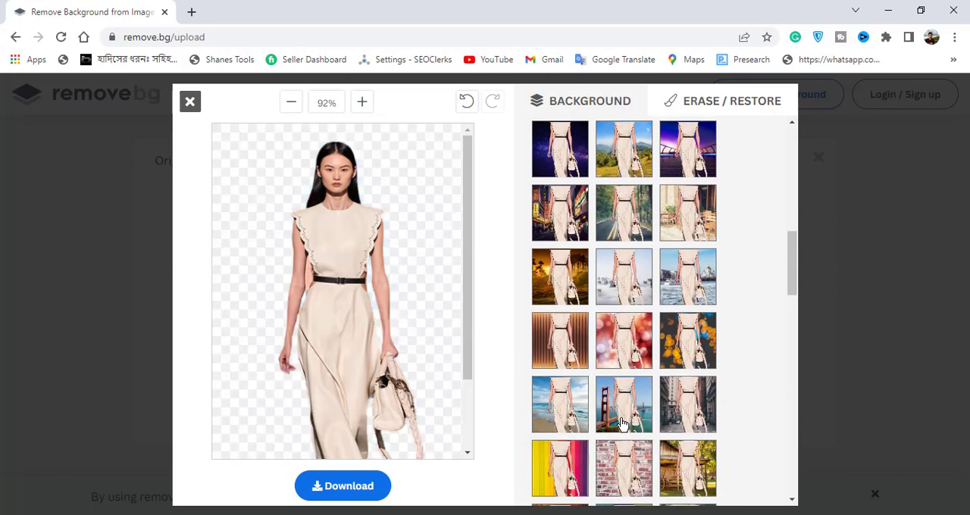
pyautogui.scroll(2, 617, 427)
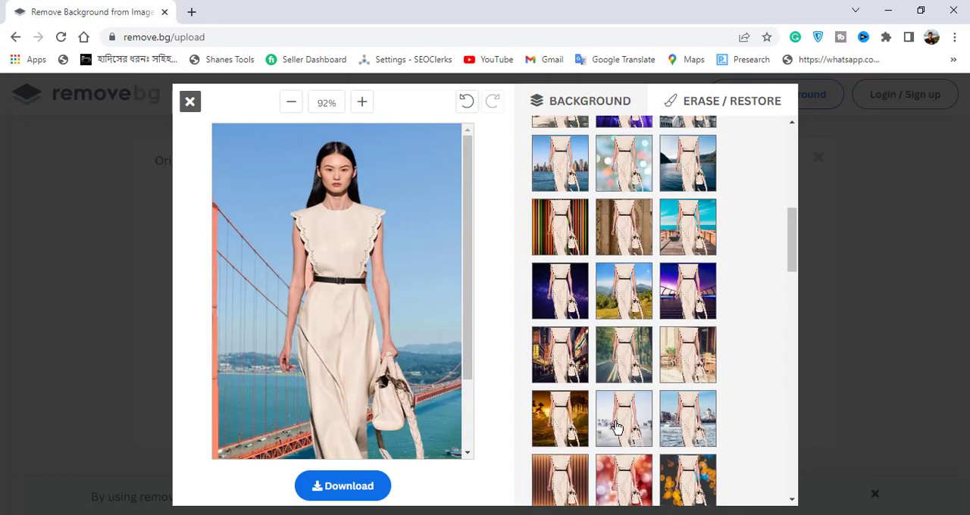
pyautogui.scroll(5, 620, 294)
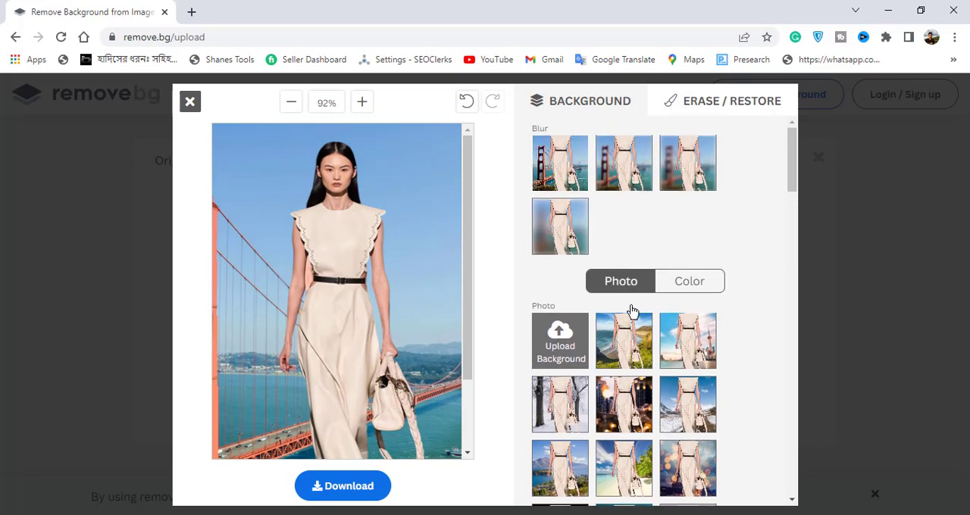
# Step: Try solid amber yellow and light green as the background color behind the woman
pyautogui.click(690, 288)
pyautogui.scroll(-5, 666, 374)
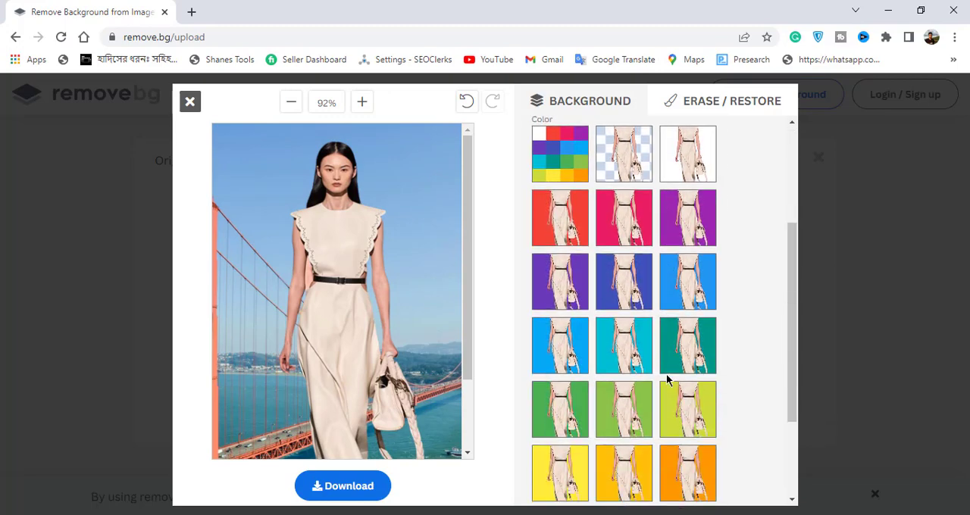
pyautogui.click(616, 332)
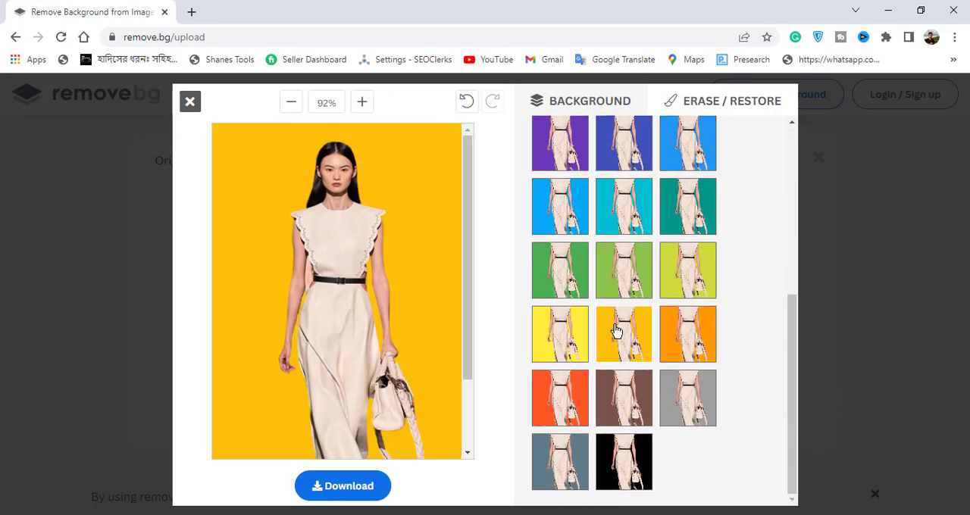
pyautogui.click(626, 272)
pyautogui.scroll(4, 620, 383)
pyautogui.scroll(-1, 620, 383)
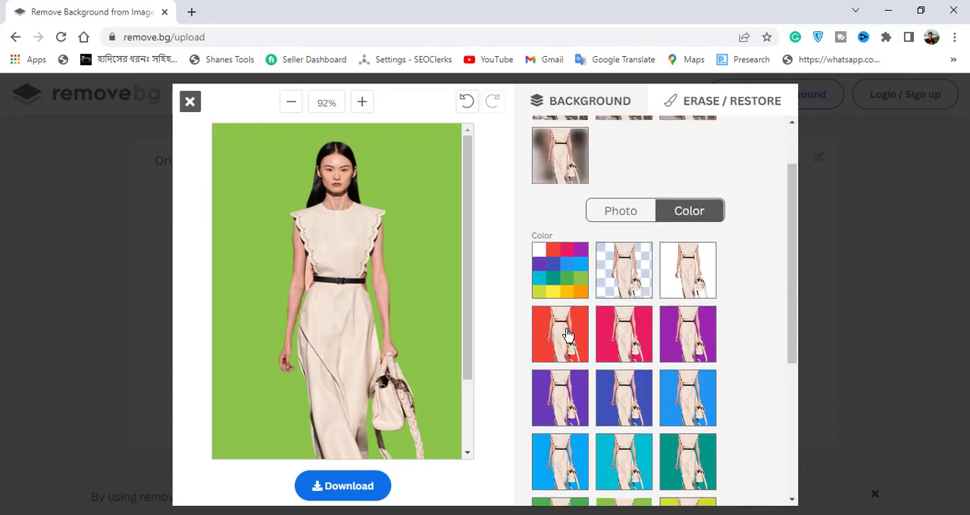
# Step: Apply a custom blue background with hex value #1a53e3 behind the woman
pyautogui.click(557, 283)
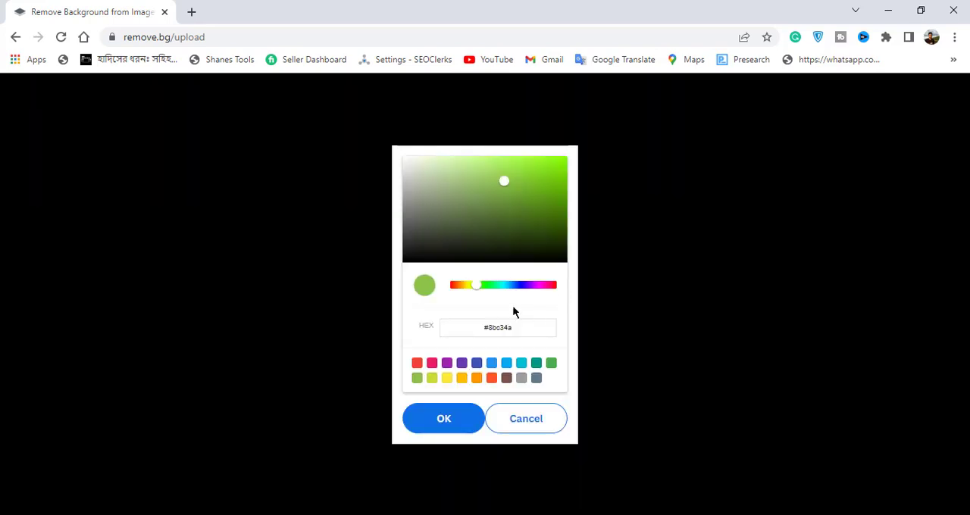
pyautogui.moveTo(477, 288); pyautogui.dragTo(516, 285)
pyautogui.click(546, 164)
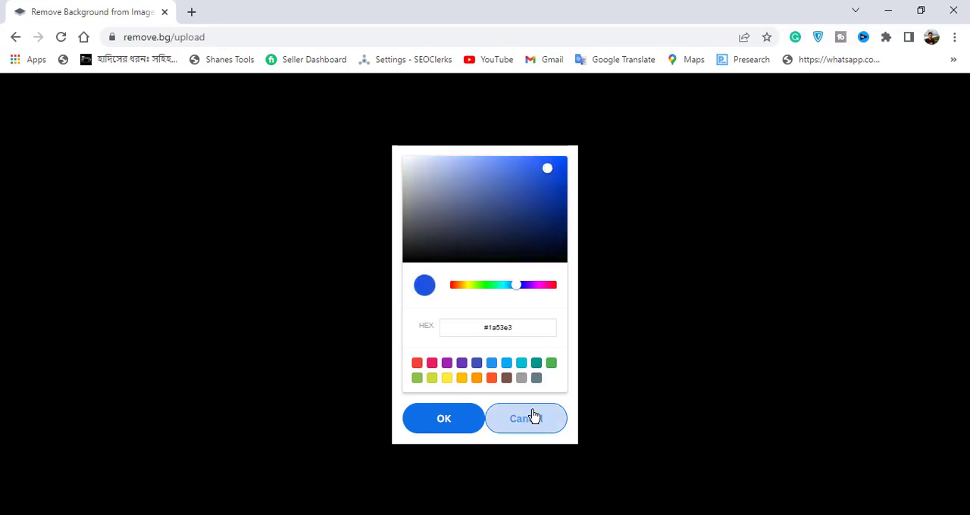
pyautogui.click(458, 428)
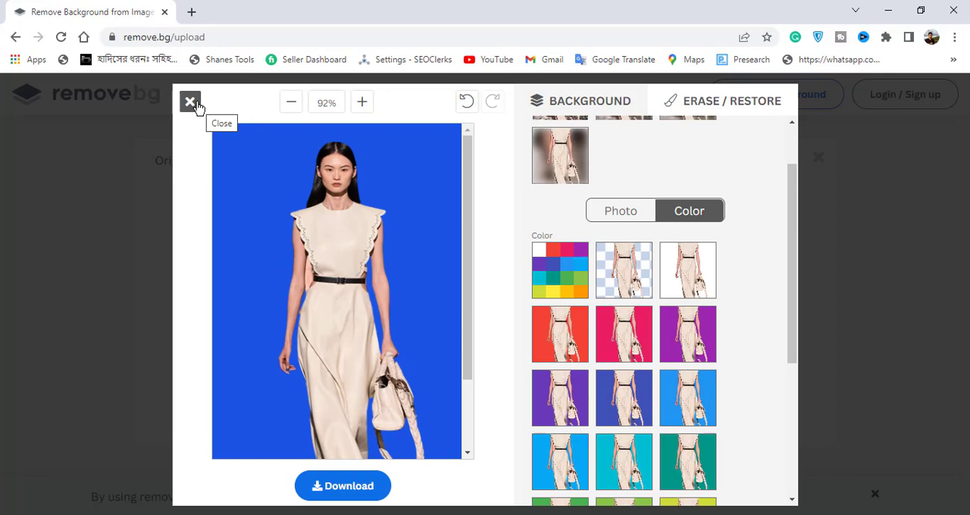
# Step: Close the editor, discarding the woman's background edits, and upload the image 69739569 for background removal
pyautogui.scroll(-3, 536, 336)
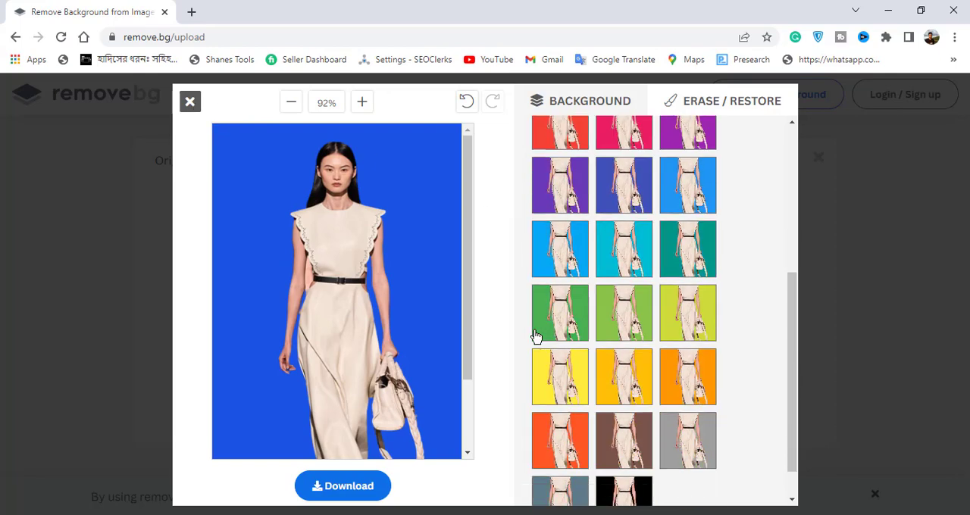
pyautogui.click(191, 102)
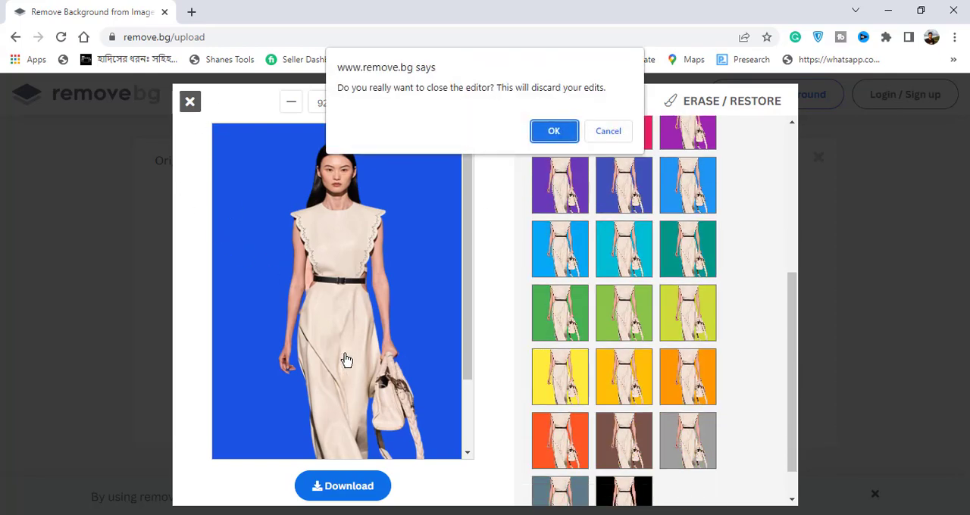
pyautogui.click(544, 129)
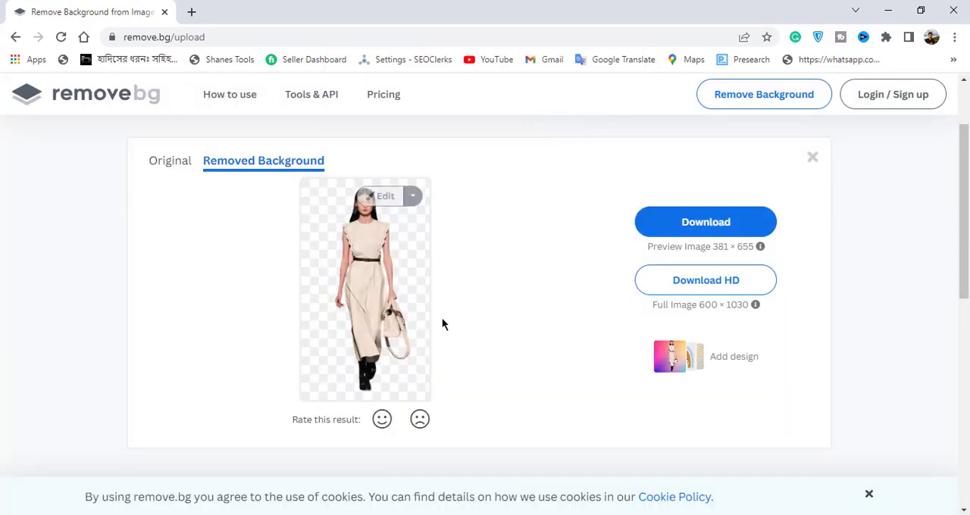
pyautogui.scroll(1, 442, 318)
pyautogui.click(492, 135)
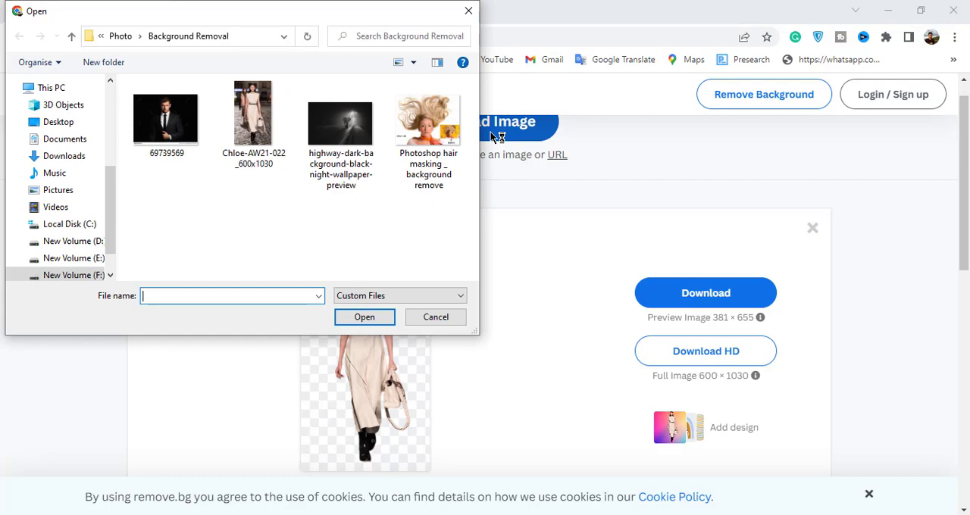
pyautogui.click(157, 127)
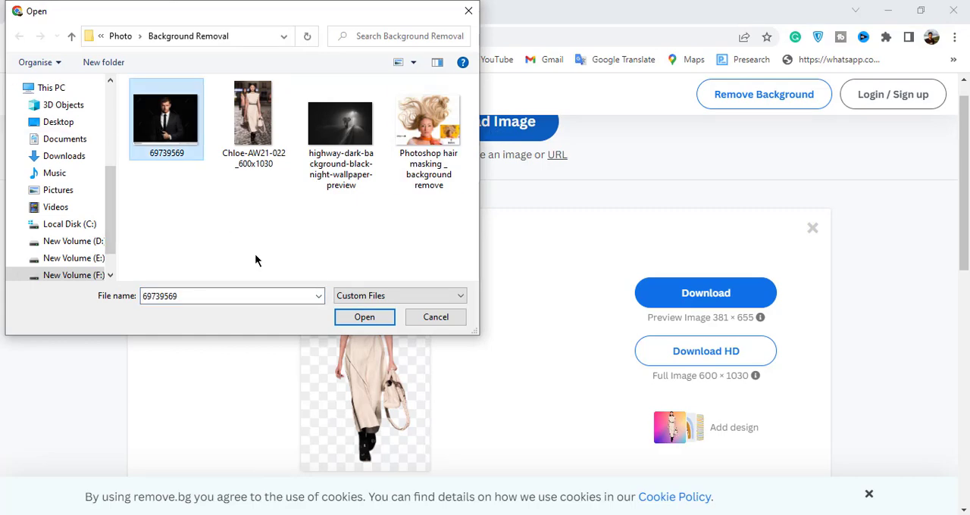
pyautogui.click(379, 318)
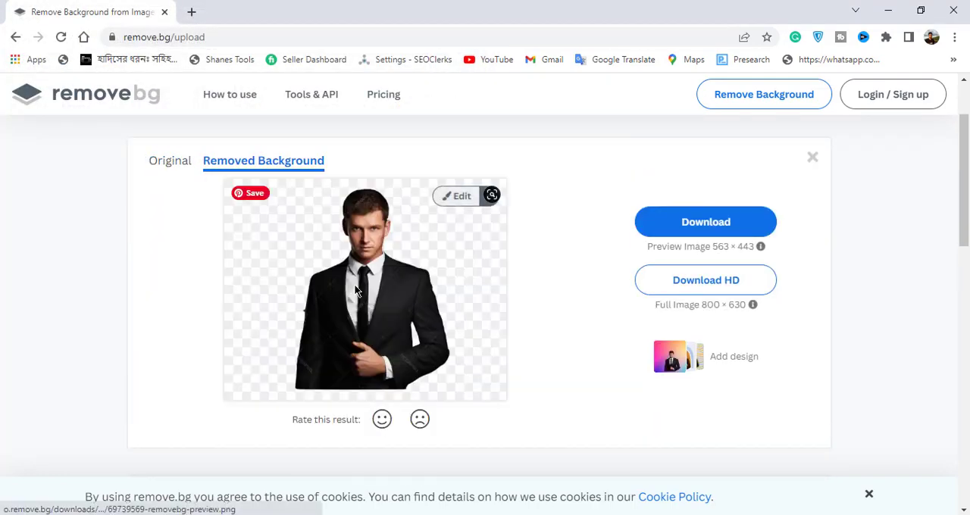
# Step: Open the suited man's cutout for manual erasing, with a smaller brush size and an enlarged view
pyautogui.click(457, 199)
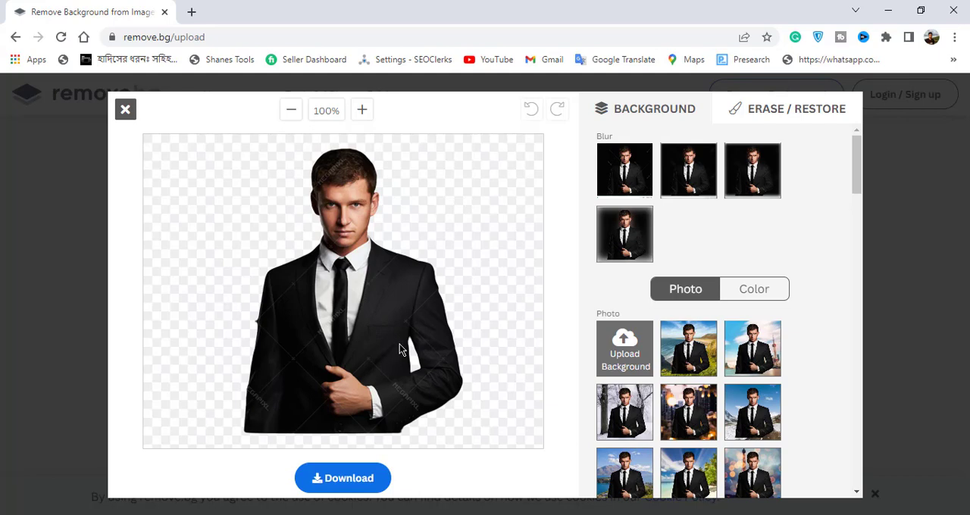
pyautogui.click(776, 113)
pyautogui.rightClick(775, 112)
pyautogui.press('Escape')
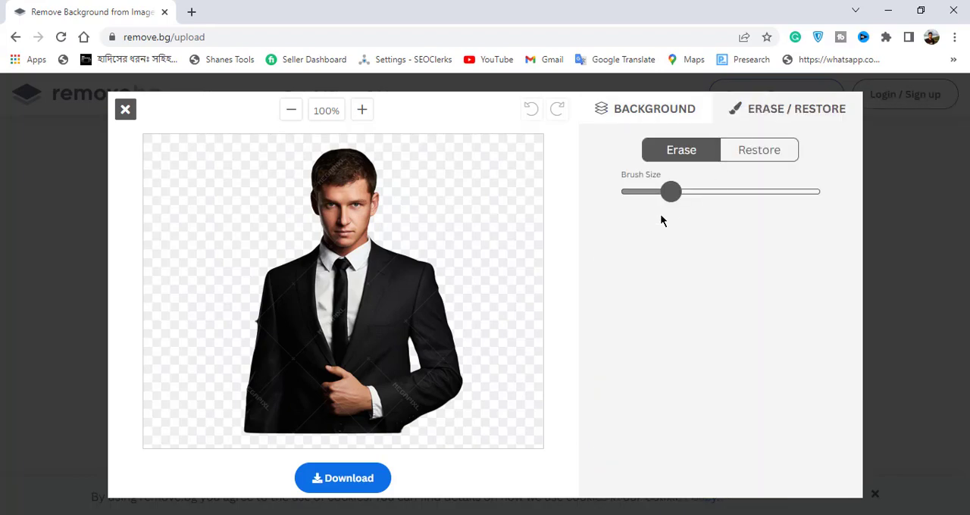
pyautogui.moveTo(668, 197); pyautogui.dragTo(656, 197)
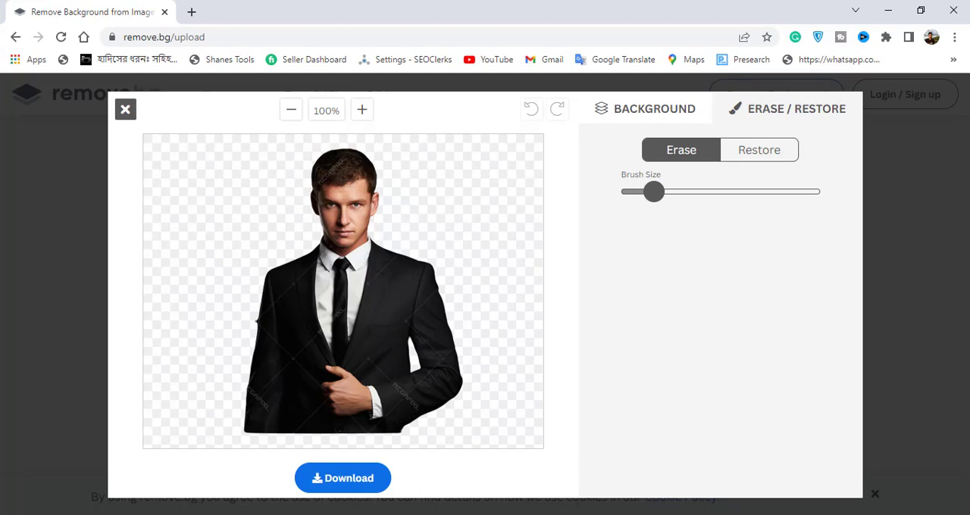
pyautogui.click(361, 113)
pyautogui.click(363, 112)
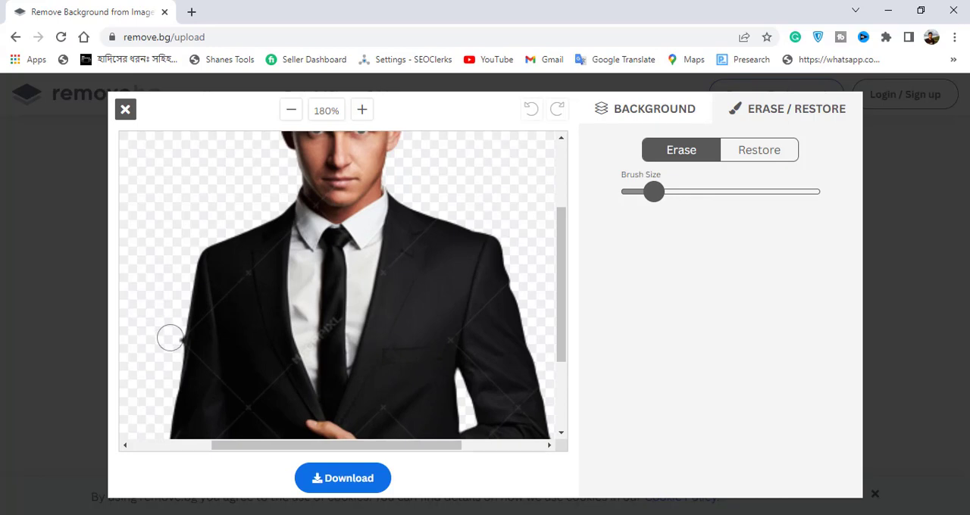
# Step: Erase the rough spots along the outer edges of the man's jacket sleeves
pyautogui.moveTo(169, 338); pyautogui.dragTo(171, 338)
pyautogui.scroll(-3, 169, 371)
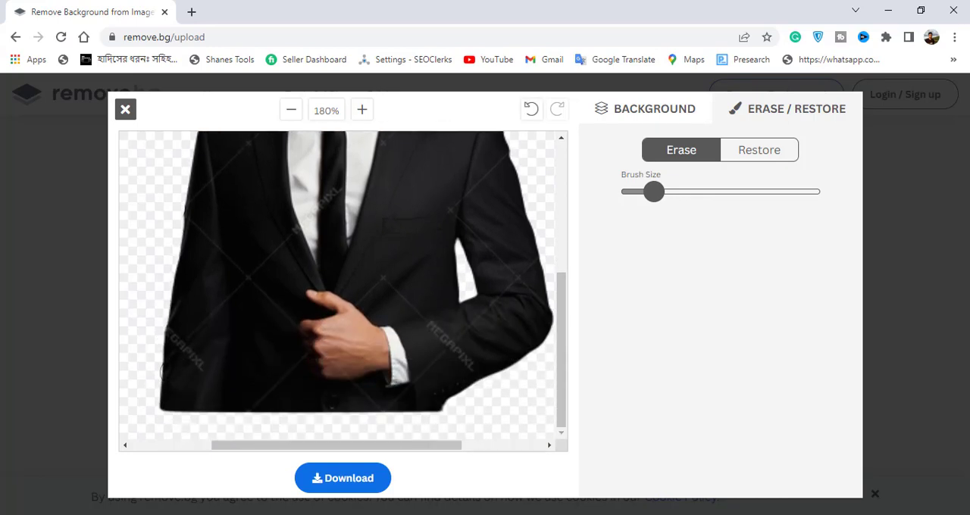
pyautogui.scroll(5, 161, 381)
pyautogui.scroll(-5, 160, 381)
pyautogui.scroll(2, 161, 381)
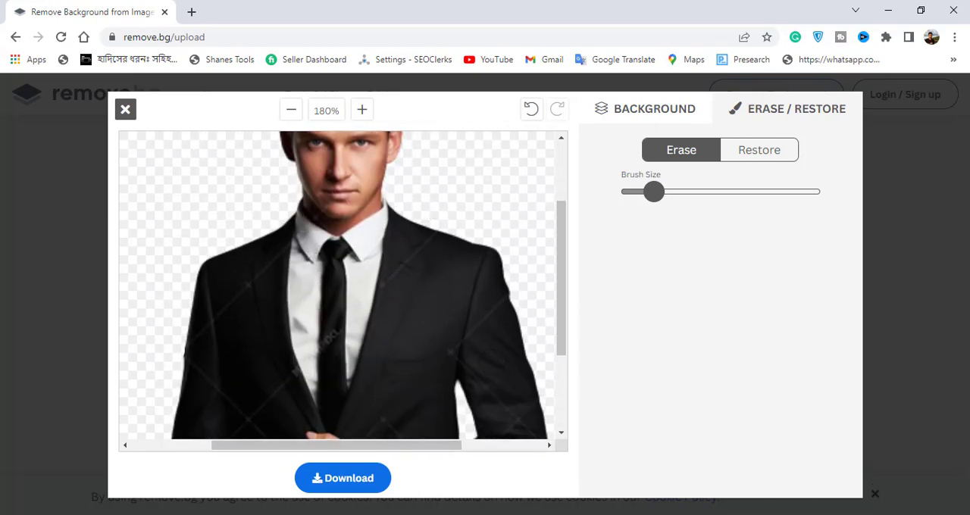
pyautogui.scroll(-3, 479, 375)
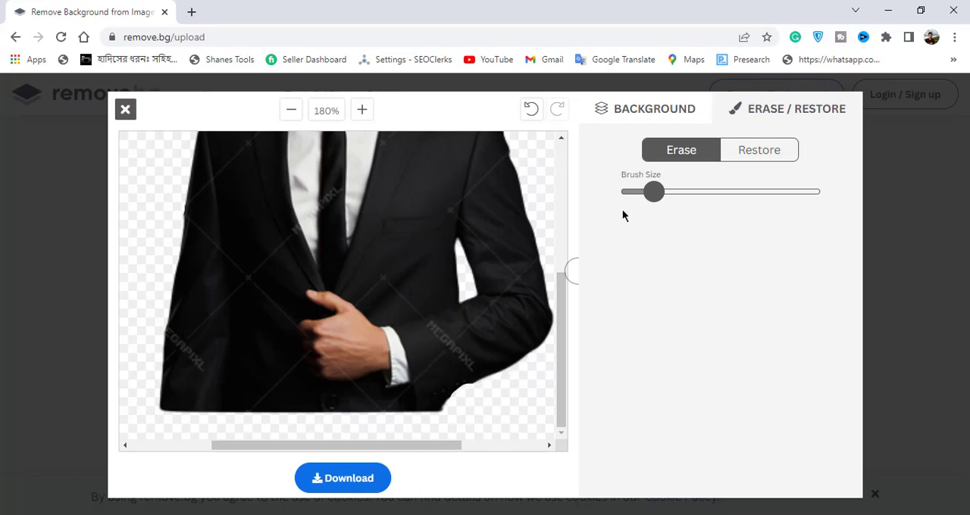
# Step: Restore patches of the original photo below the bent sleeve and along the outer edge of the opposite sleeve
pyautogui.click(767, 154)
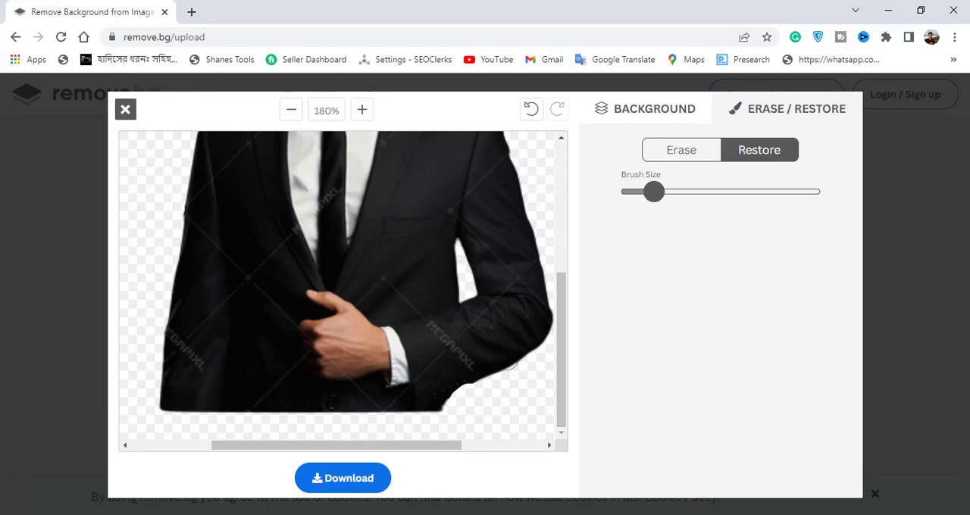
pyautogui.moveTo(468, 395); pyautogui.dragTo(473, 392)
pyautogui.scroll(5, 461, 379)
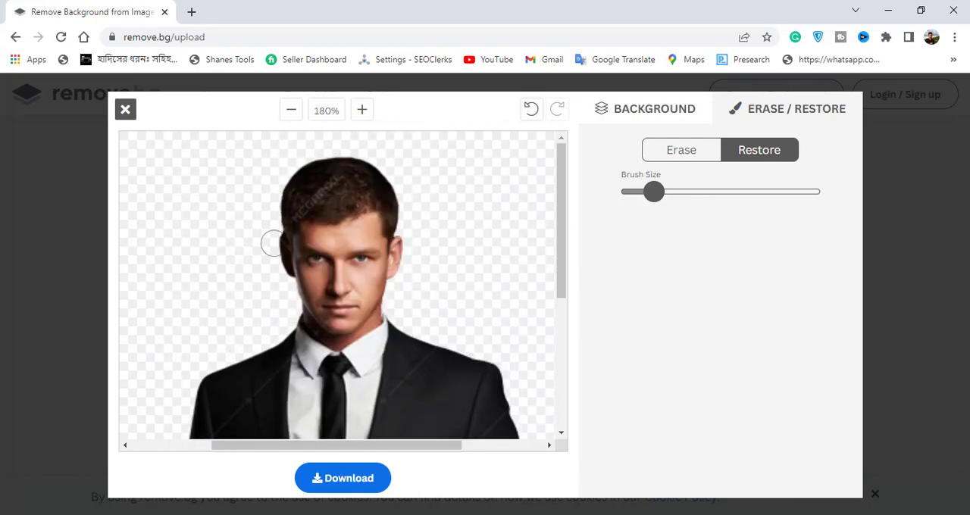
pyautogui.scroll(-5, 273, 242)
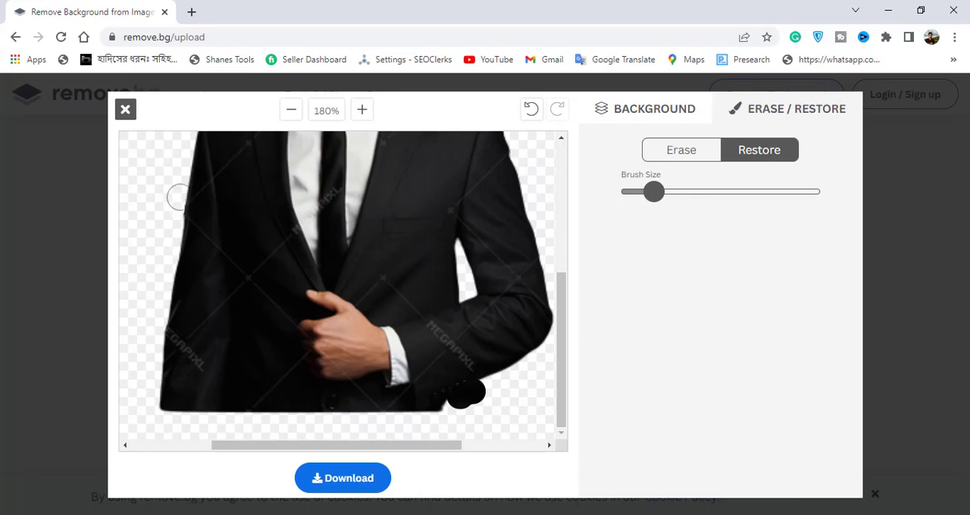
pyautogui.click(177, 203)
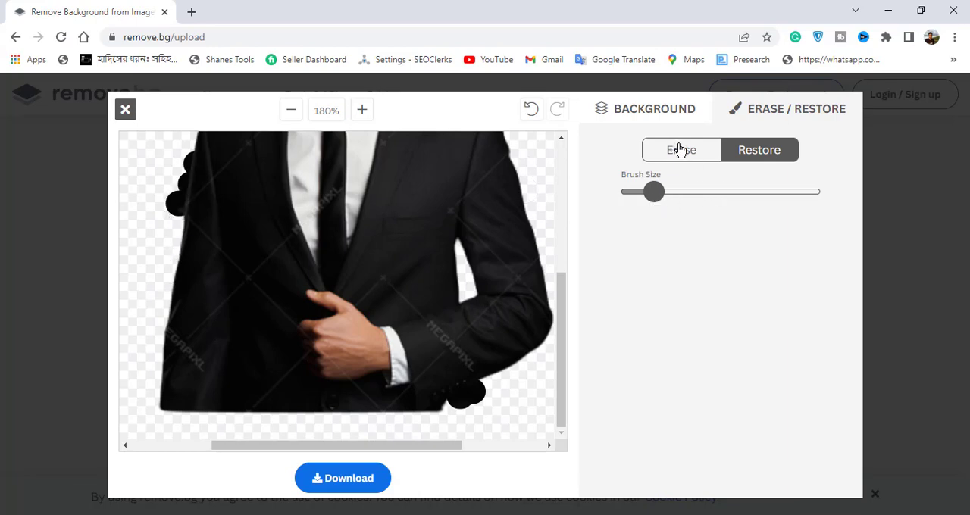
# Step: Close the editor, discarding the man's retouching, and upload the image "Photoshop hair masking _ background remove"
pyautogui.click(125, 109)
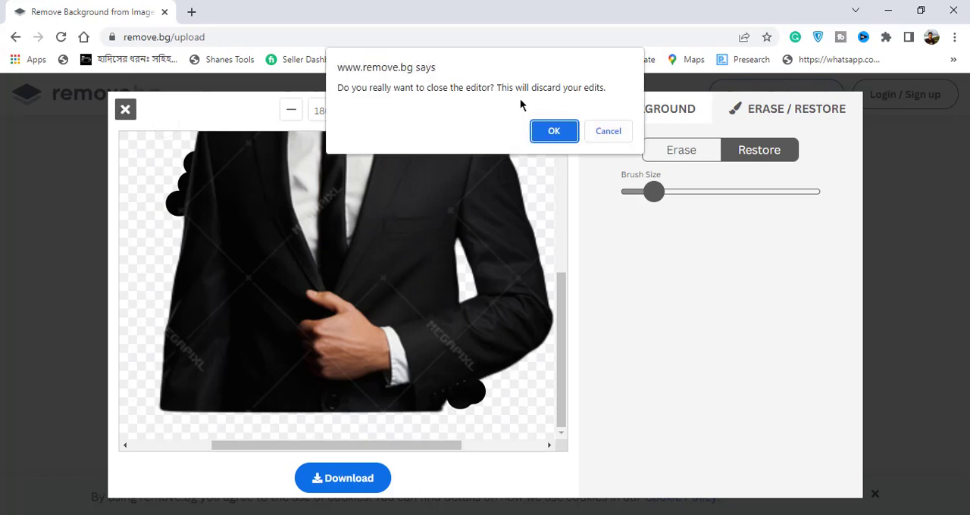
pyautogui.click(564, 130)
pyautogui.scroll(2, 573, 307)
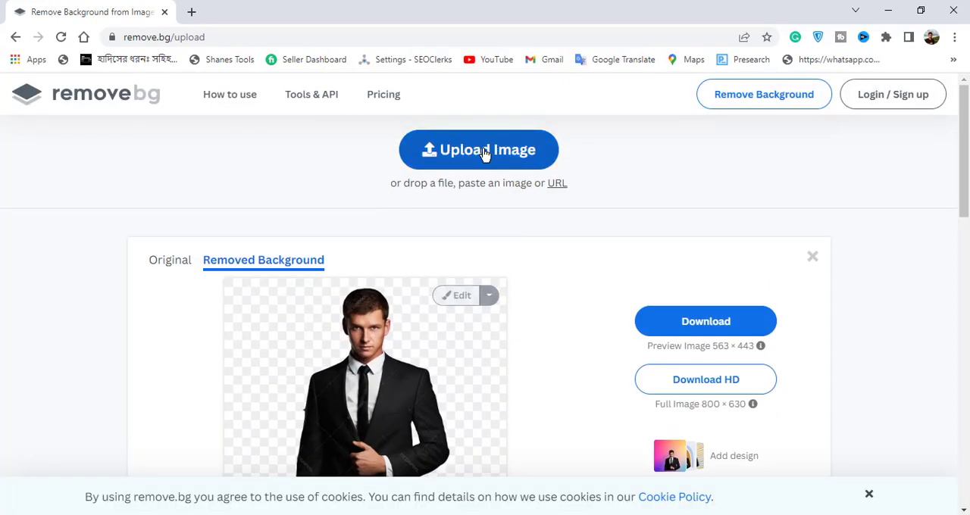
pyautogui.click(486, 152)
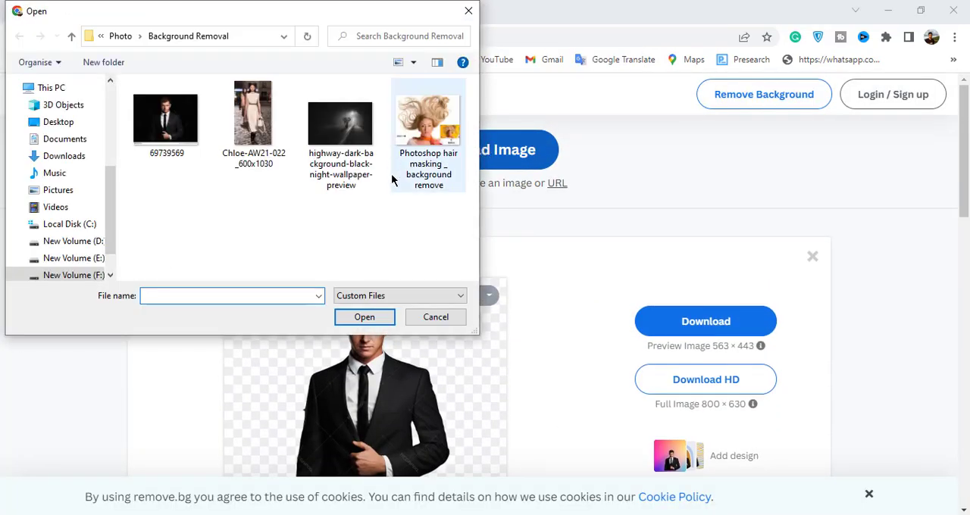
pyautogui.click(428, 141)
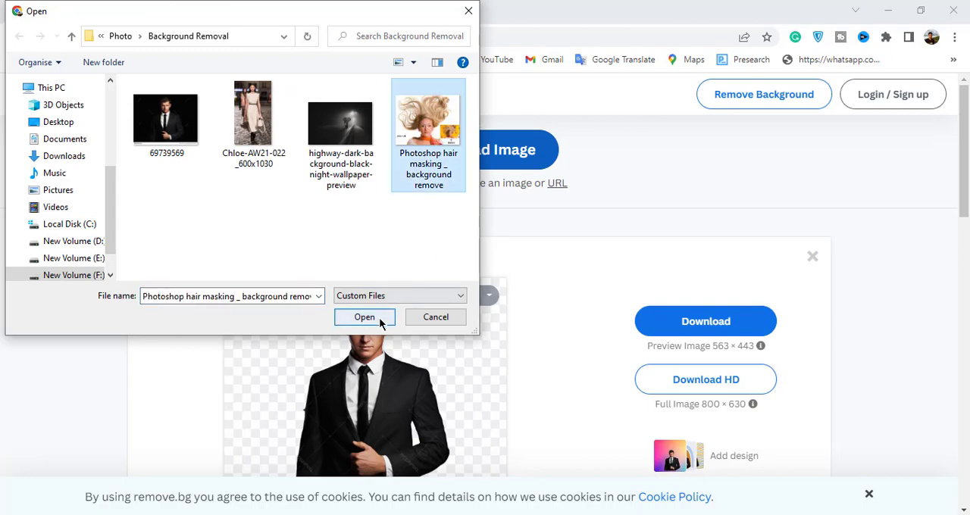
pyautogui.click(364, 318)
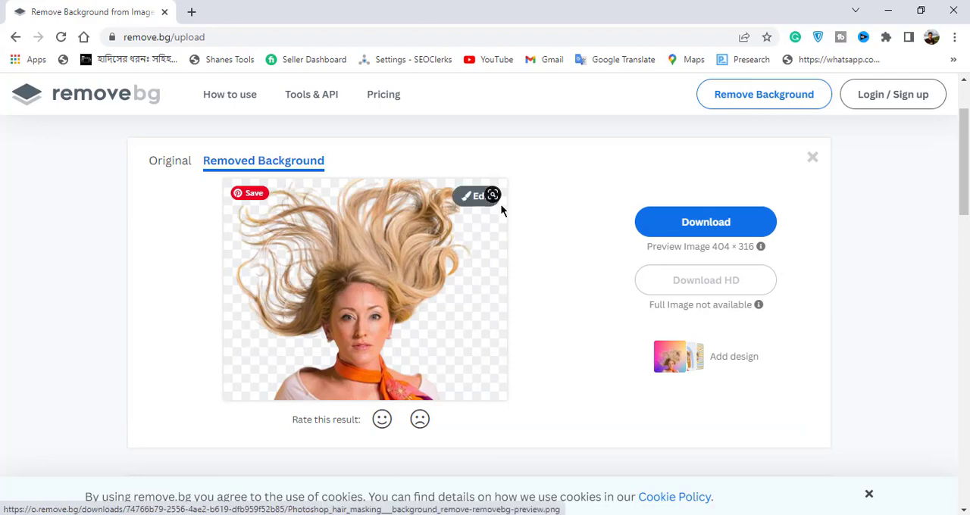
# Step: Open the blonde woman's cutout for editing and inspect the flying hair edges at several zoom levels
pyautogui.click(476, 197)
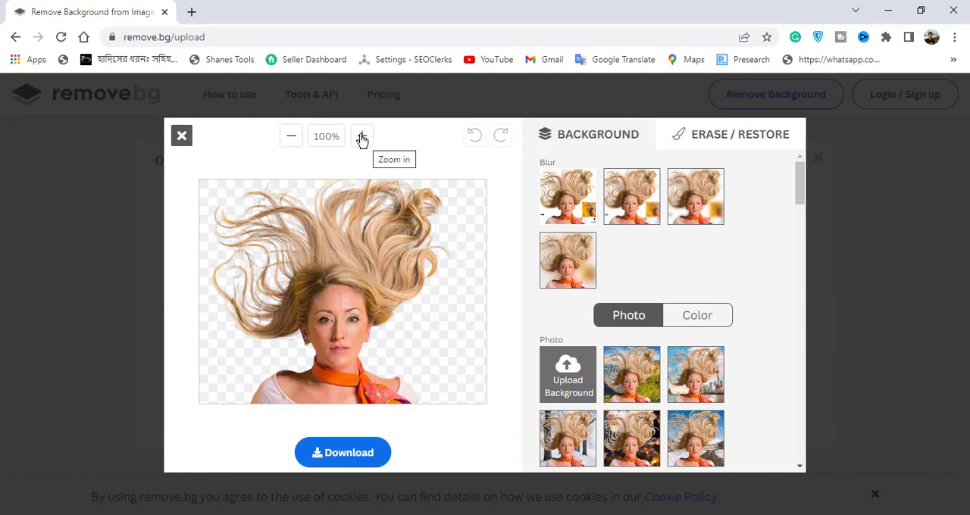
pyautogui.click(363, 138)
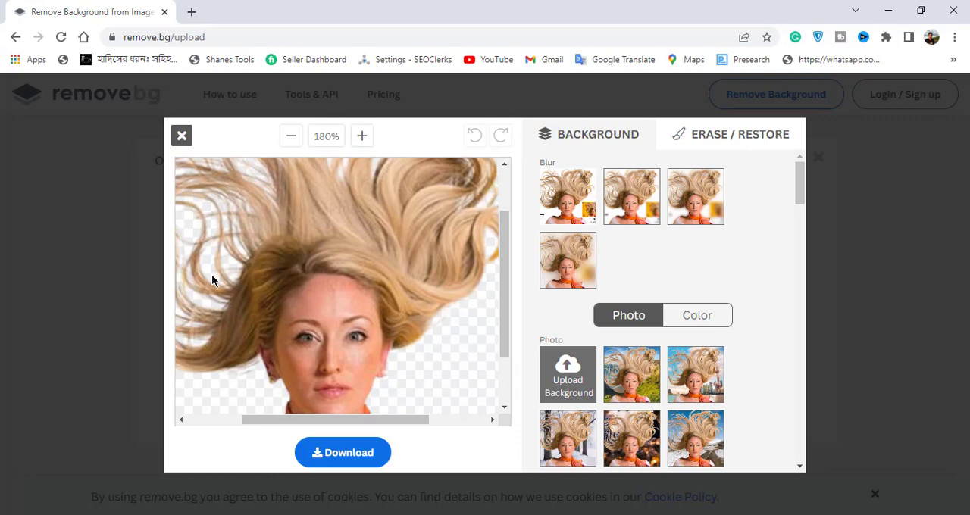
pyautogui.click(289, 138)
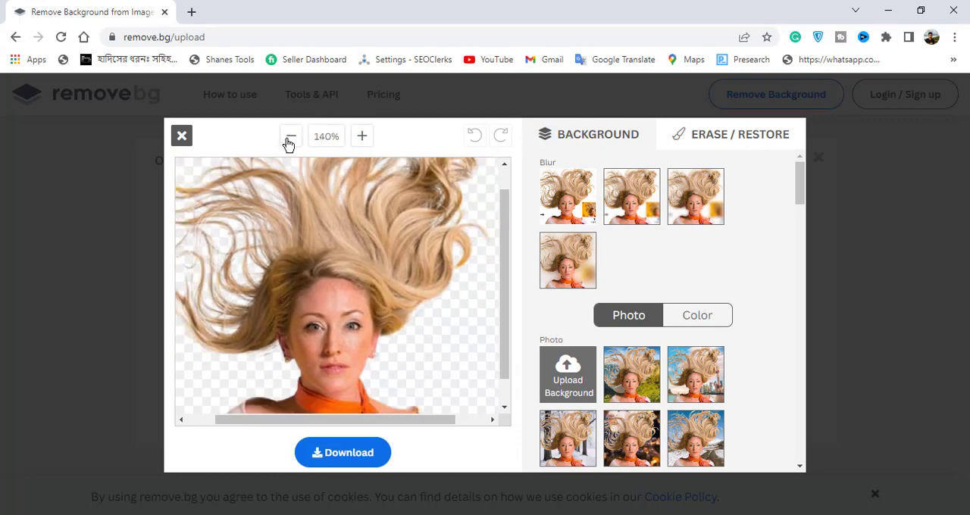
pyautogui.click(289, 138)
pyautogui.click(289, 138)
pyautogui.click(289, 138)
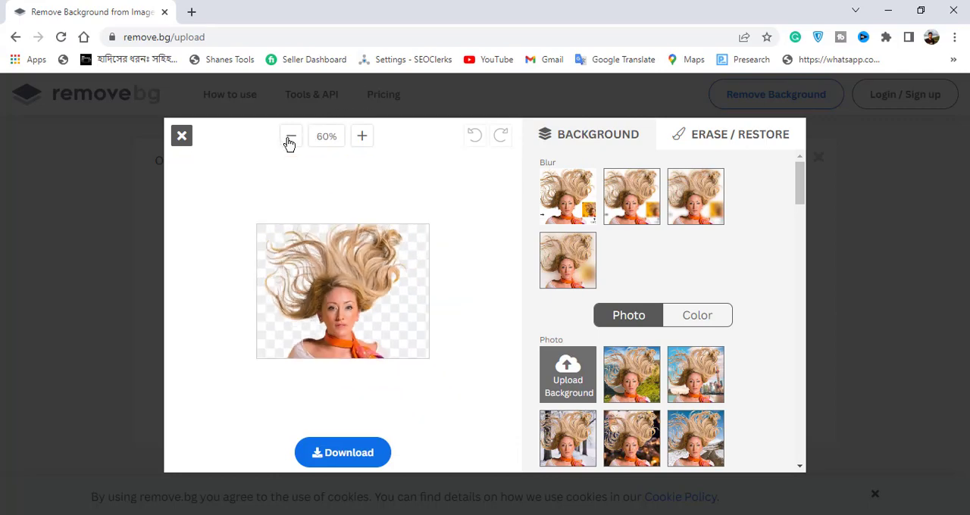
pyautogui.click(363, 137)
pyautogui.click(363, 137)
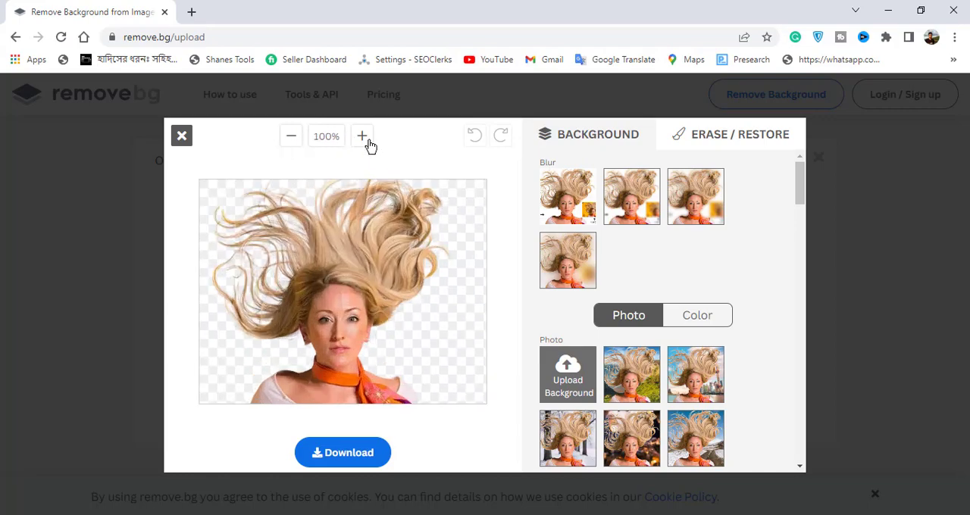
pyautogui.click(363, 137)
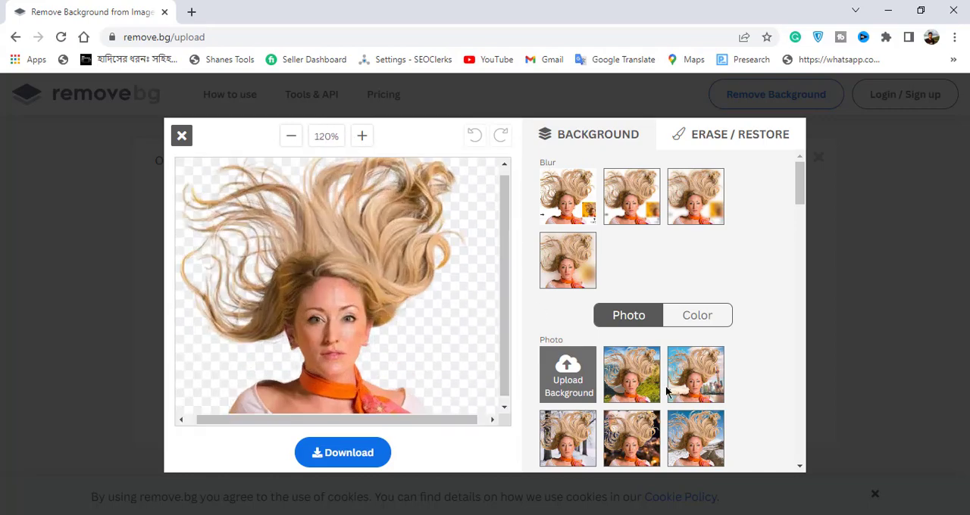
# Step: Try out background photos behind the blonde woman, including a blurred Eiffel Tower scene and a green hills landscape
pyautogui.scroll(-2, 667, 392)
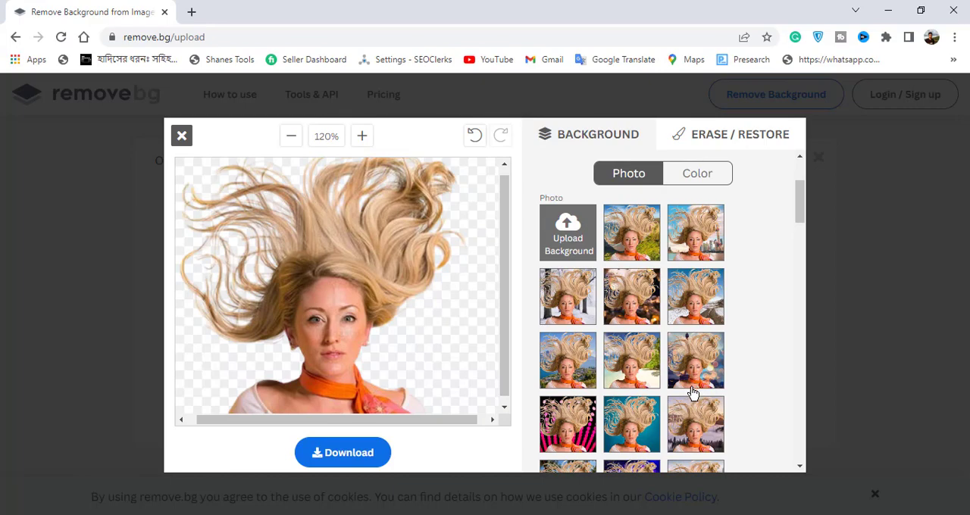
pyautogui.scroll(-3, 691, 392)
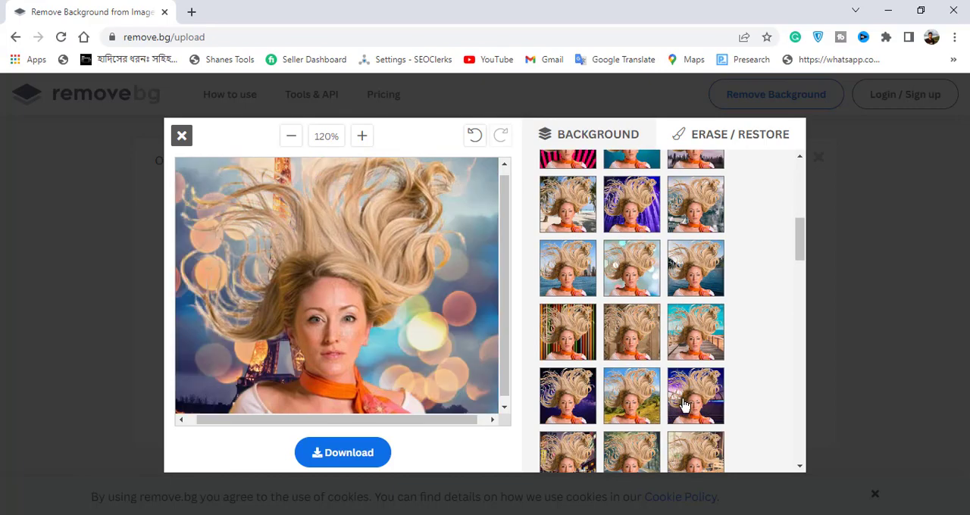
pyautogui.scroll(-3, 684, 405)
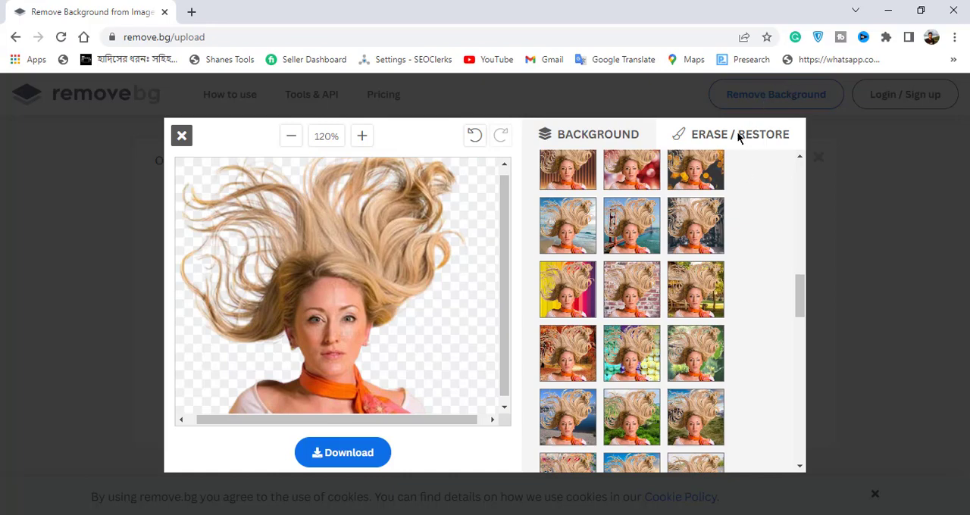
# Step: Erase loose strands of the blonde woman's flying hair along its outer side and across the upper part
pyautogui.click(714, 136)
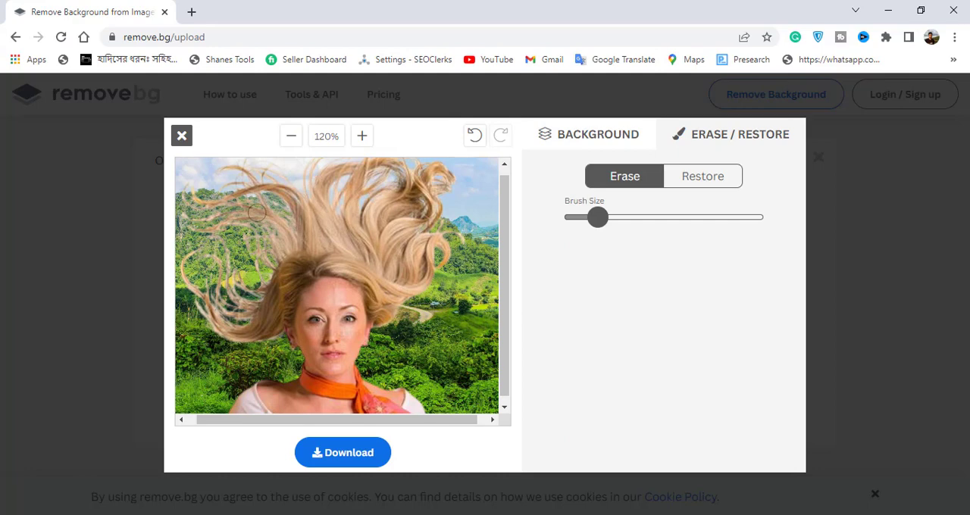
pyautogui.moveTo(257, 213); pyautogui.dragTo(236, 279)
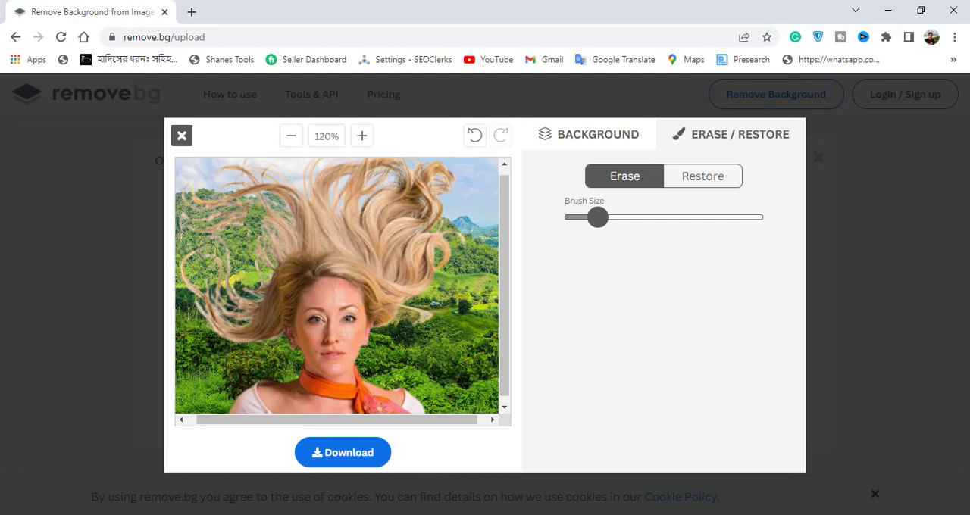
pyautogui.moveTo(205, 245); pyautogui.dragTo(203, 320)
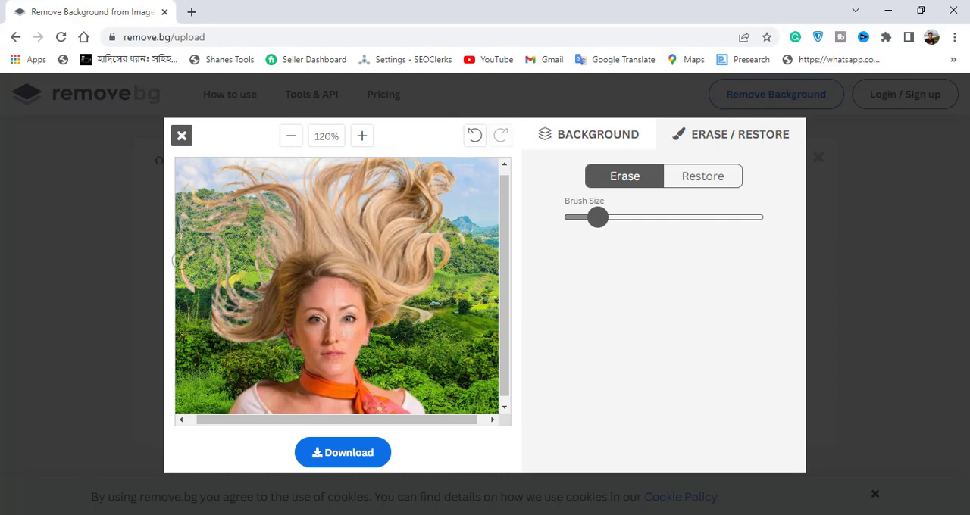
pyautogui.moveTo(181, 248); pyautogui.dragTo(183, 273)
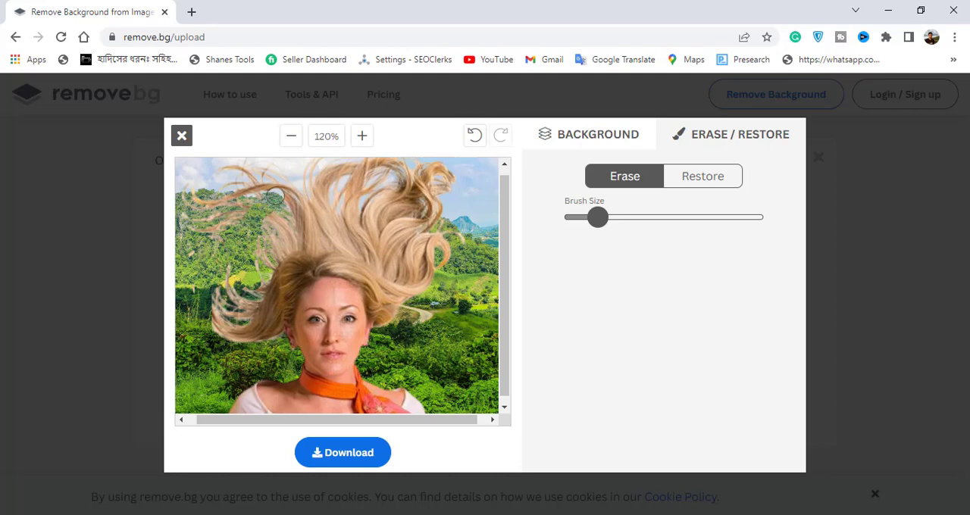
pyautogui.moveTo(285, 196)
pyautogui.mouseDown()
pyautogui.moveTo(389, 189)
pyautogui.moveTo(438, 212)
pyautogui.moveTo(461, 173)
pyautogui.moveTo(258, 173)
pyautogui.moveTo(309, 174)
pyautogui.moveTo(196, 199)
pyautogui.mouseUp()
# Step: Restore strips of the original photo over the erased hair strands and close the editor
pyautogui.click(714, 179)
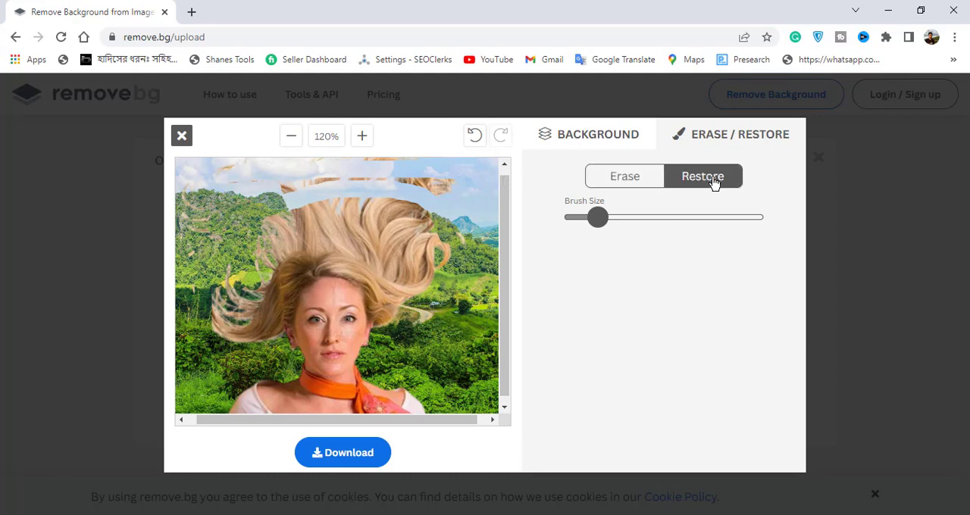
pyautogui.moveTo(263, 195)
pyautogui.mouseDown()
pyautogui.moveTo(235, 227)
pyautogui.moveTo(216, 280)
pyautogui.moveTo(231, 314)
pyautogui.moveTo(224, 349)
pyautogui.mouseUp()
pyautogui.moveTo(217, 223); pyautogui.dragTo(206, 334)
pyautogui.moveTo(222, 161); pyautogui.dragTo(201, 319)
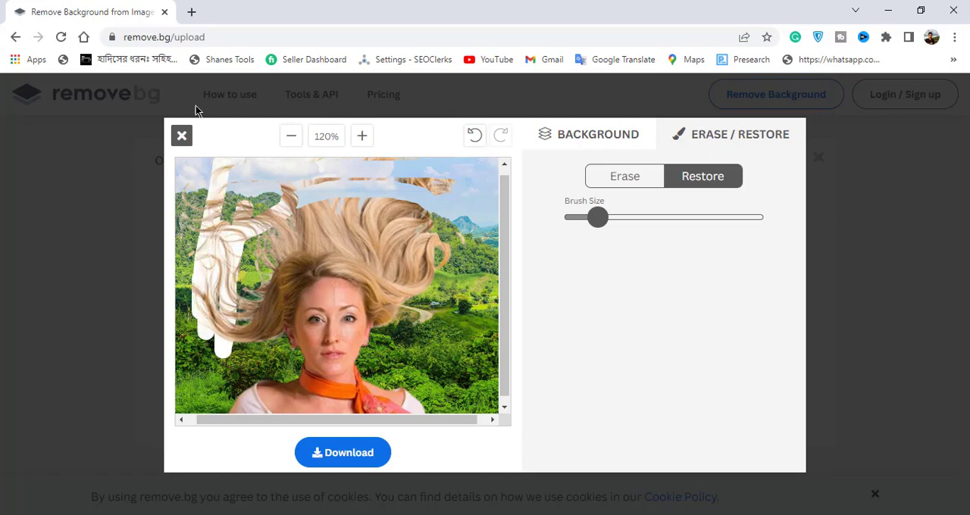
pyautogui.click(183, 137)
pyautogui.click(551, 130)
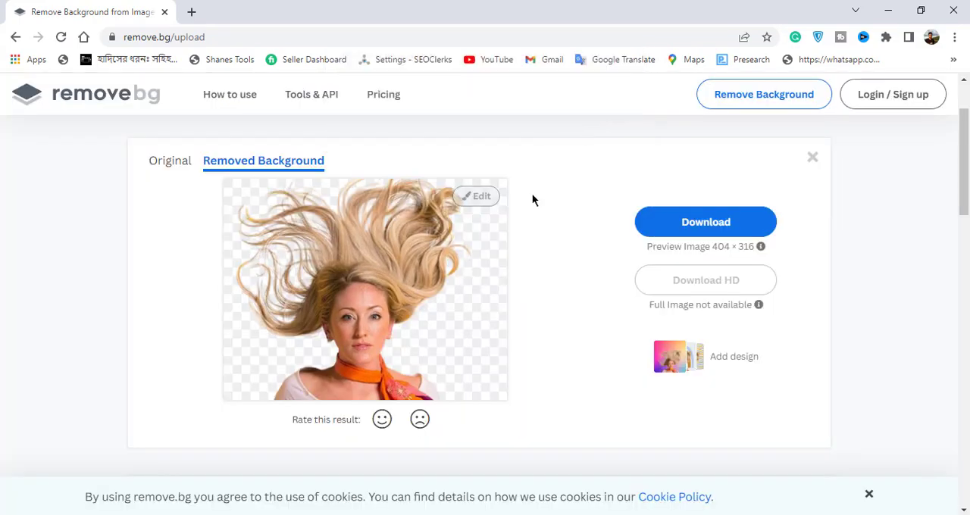
# Step: Send the blonde woman's cutout to Designify through its add-design option
pyautogui.scroll(-2, 507, 228)
pyautogui.scroll(-10, 491, 246)
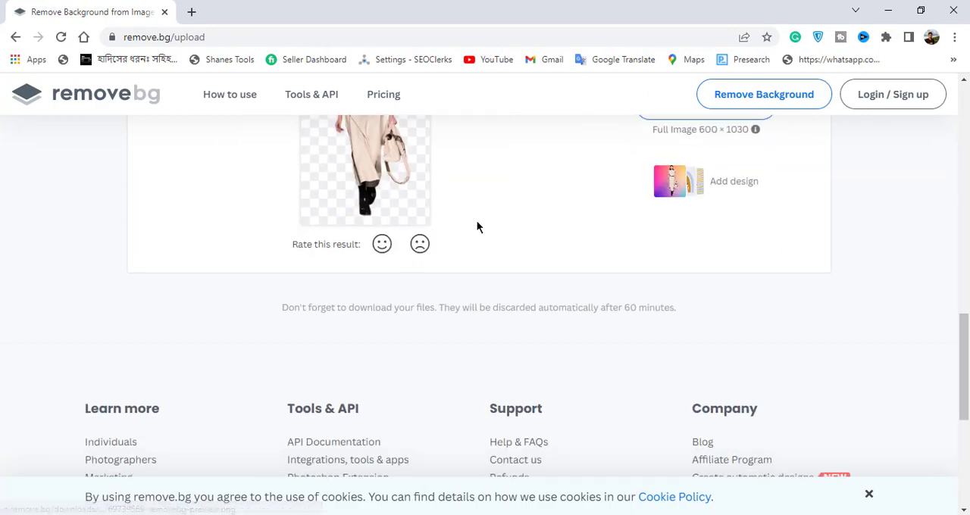
pyautogui.scroll(10, 478, 227)
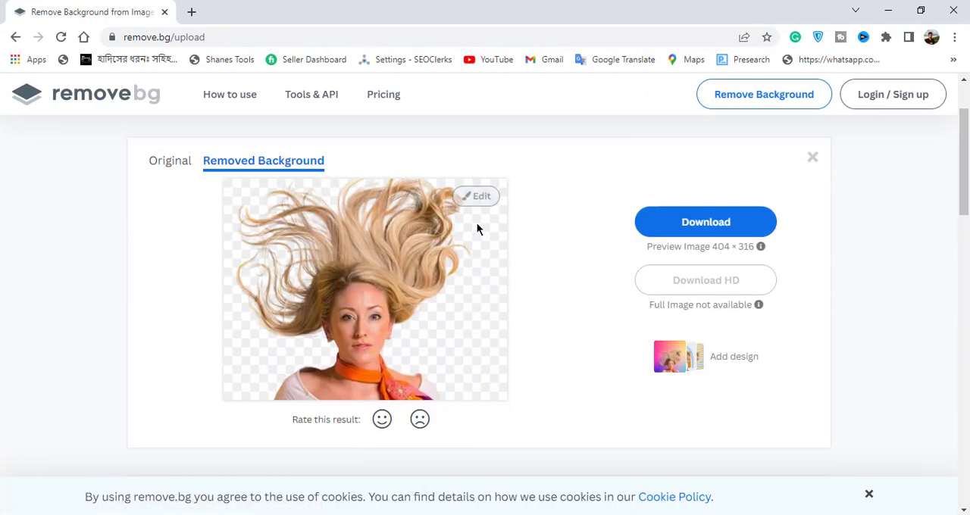
pyautogui.scroll(-4, 478, 230)
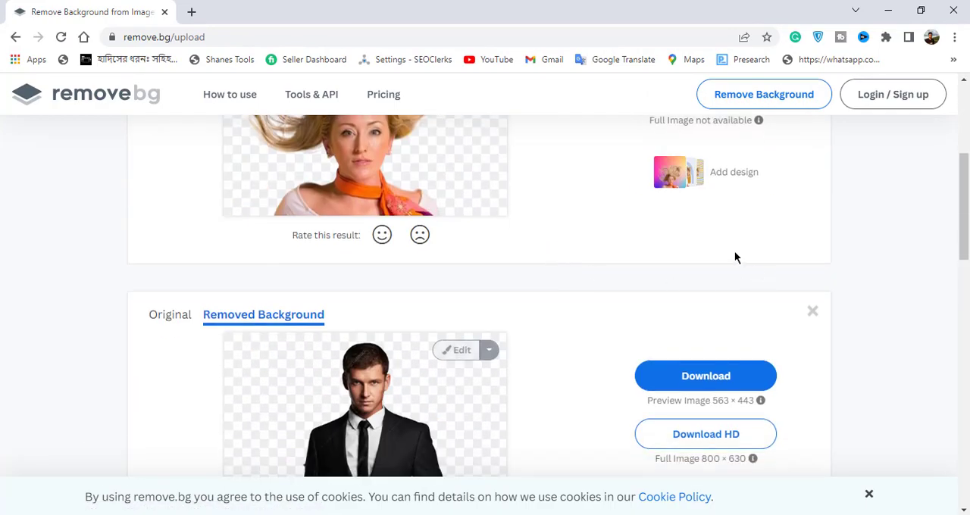
pyautogui.scroll(1, 712, 243)
pyautogui.click(677, 257)
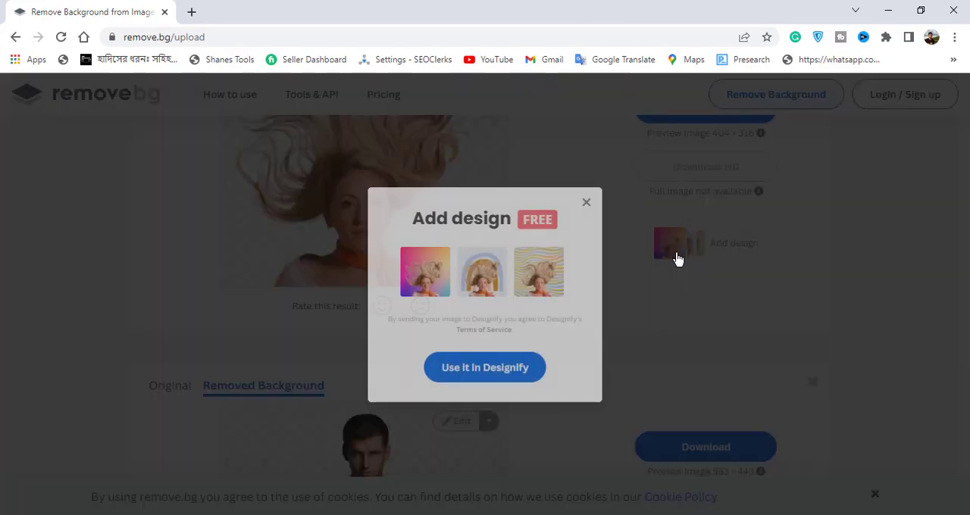
pyautogui.click(468, 375)
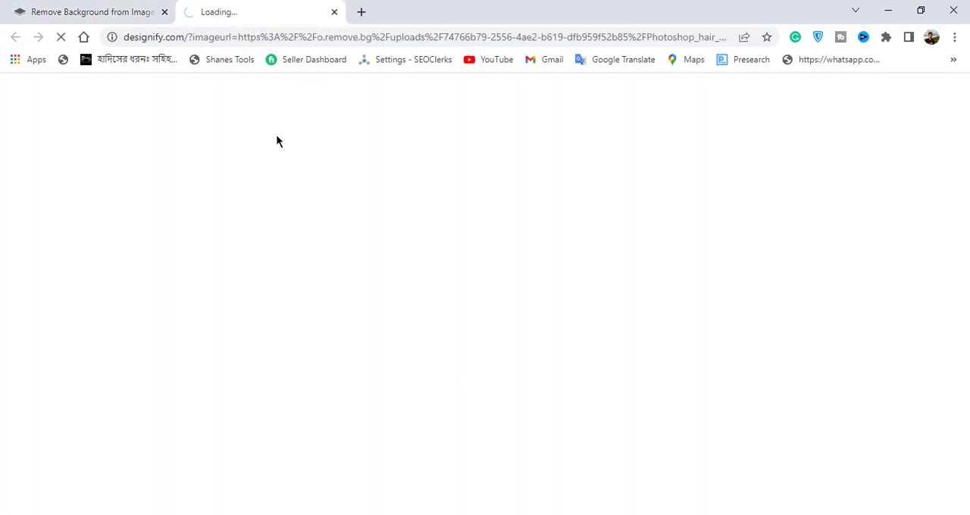
pyautogui.click(109, 6)
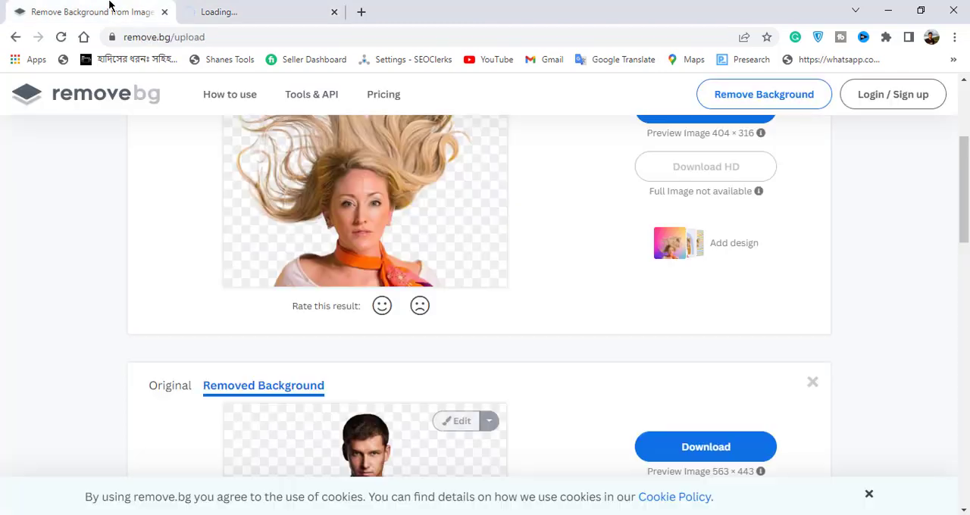
pyautogui.click(273, 8)
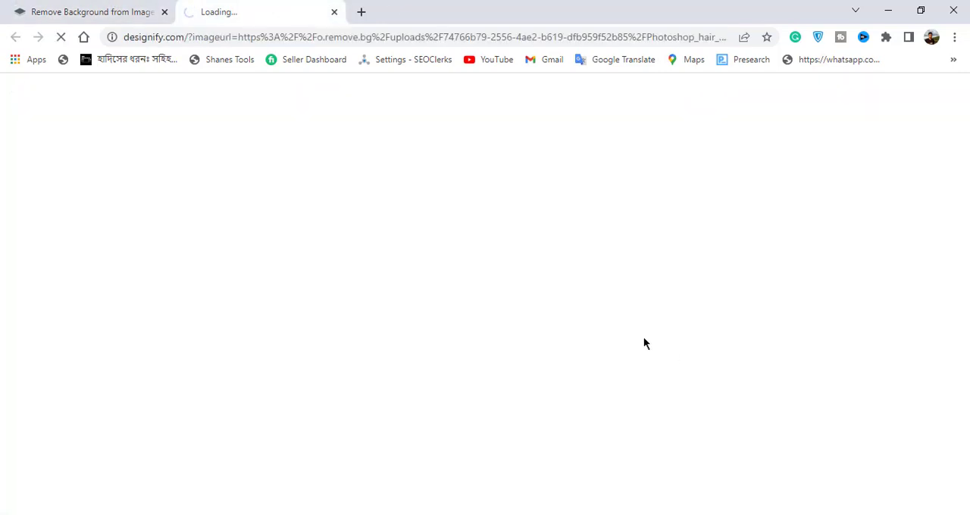
pyautogui.click(76, 6)
pyautogui.scroll(-8, 452, 395)
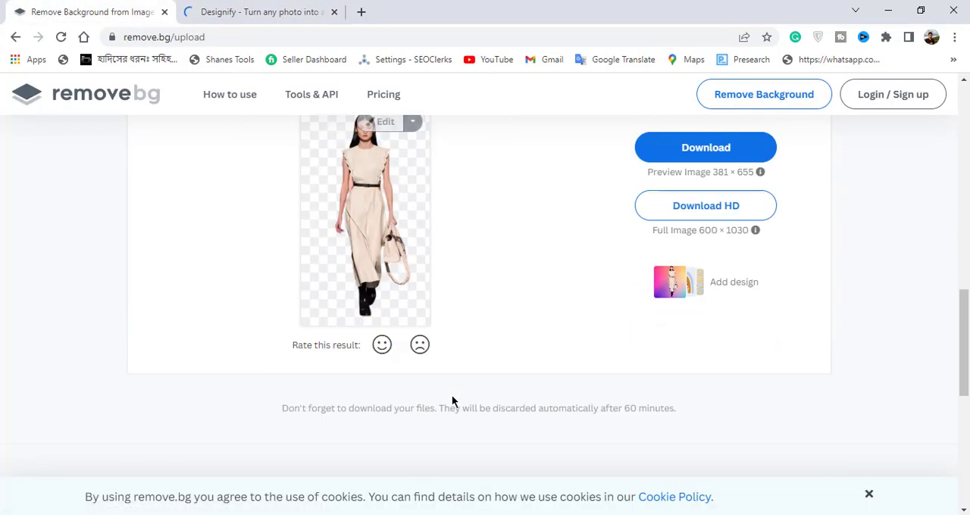
pyautogui.scroll(-4, 452, 395)
pyautogui.scroll(9, 452, 395)
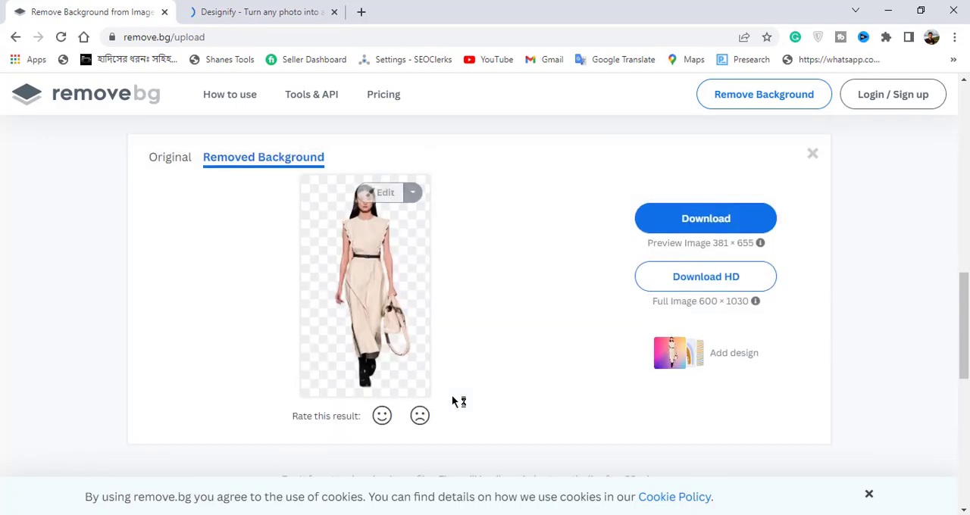
pyautogui.scroll(5, 452, 402)
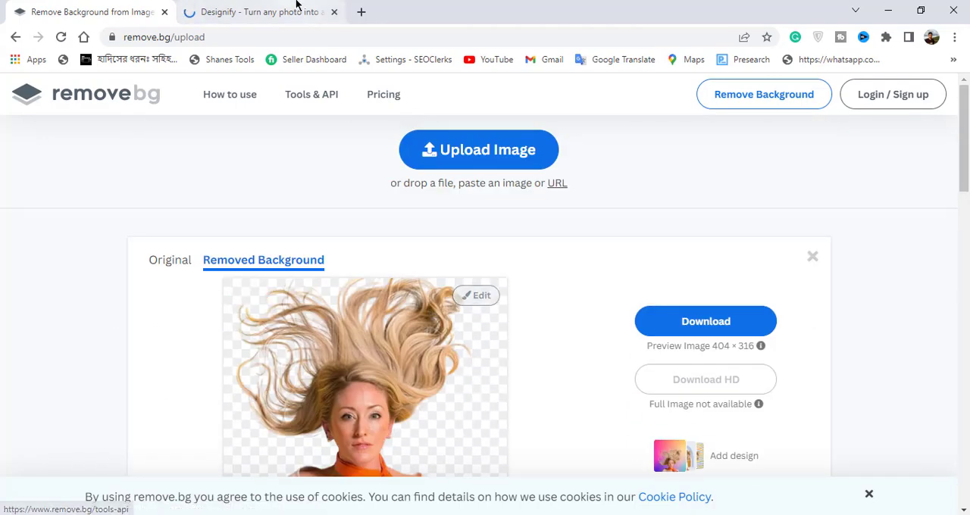
# Step: Switch to Designify and look over the designs generated for the blonde woman's photo
pyautogui.click(296, 9)
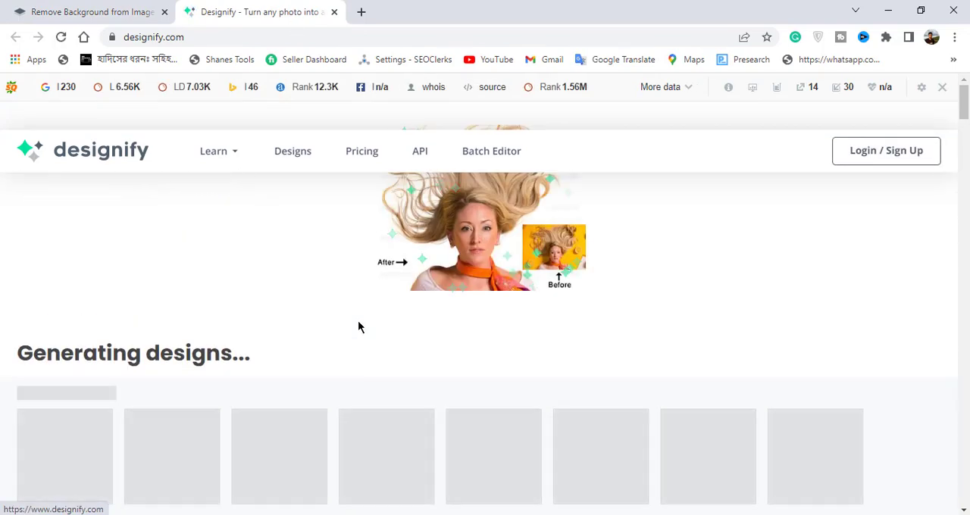
pyautogui.scroll(-3, 359, 327)
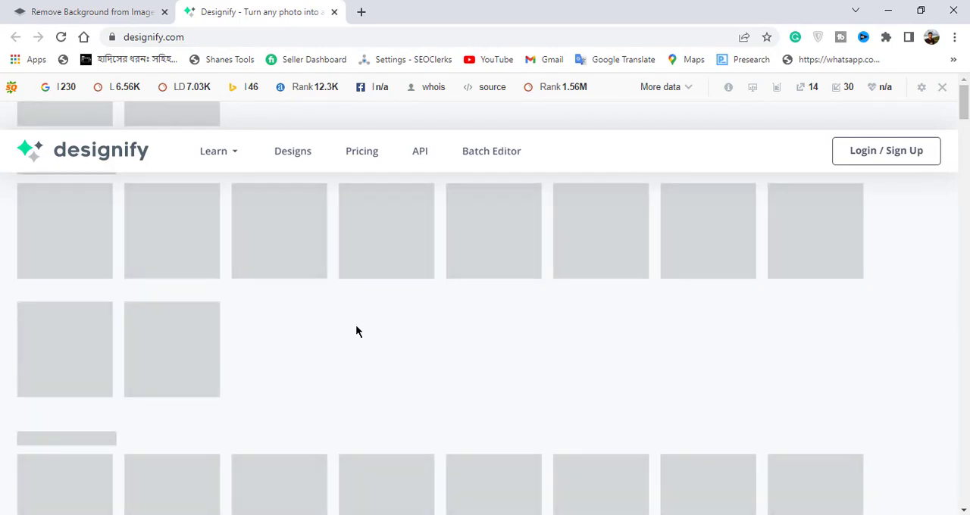
pyautogui.scroll(1, 358, 332)
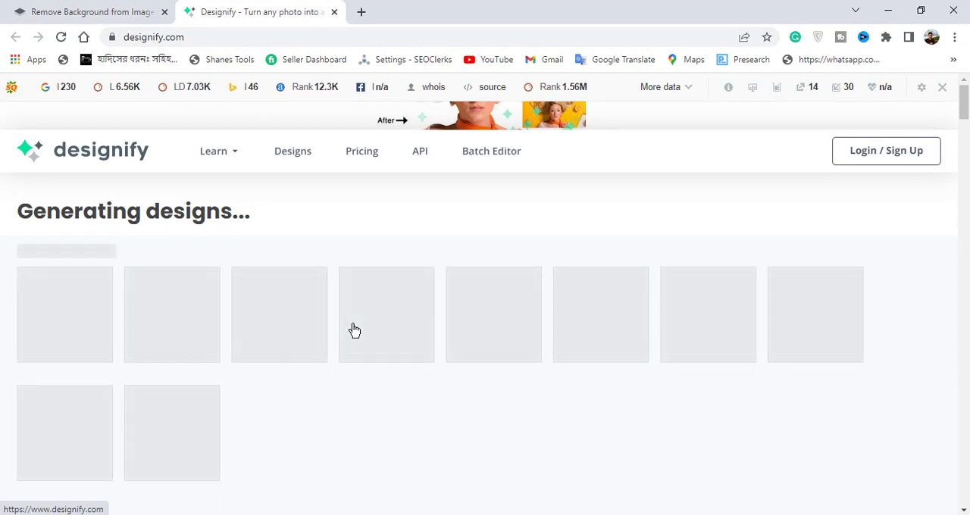
pyautogui.scroll(2, 354, 331)
# Step: Return to remove.bg and upload the image "highway-dark-background-black-night-wallpaper-preview"
pyautogui.click(141, 9)
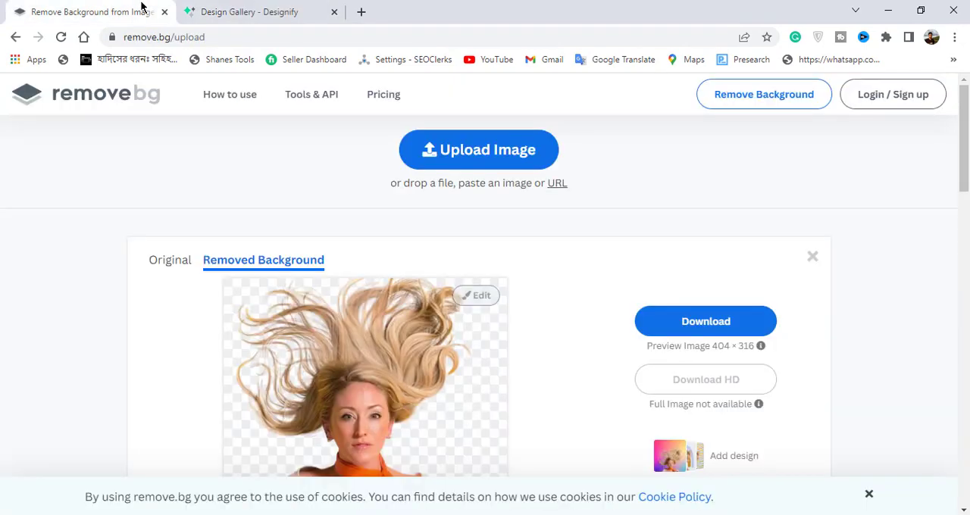
pyautogui.scroll(-12, 322, 241)
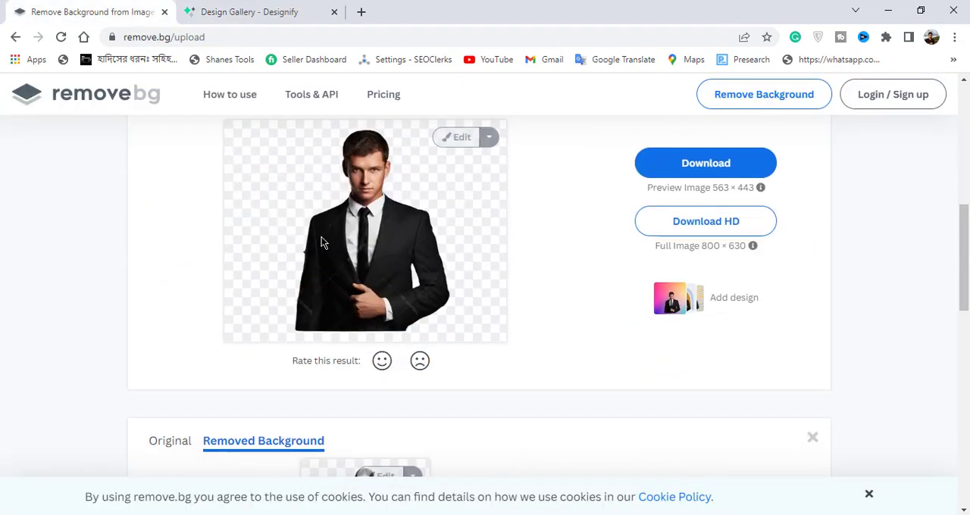
pyautogui.scroll(3, 318, 249)
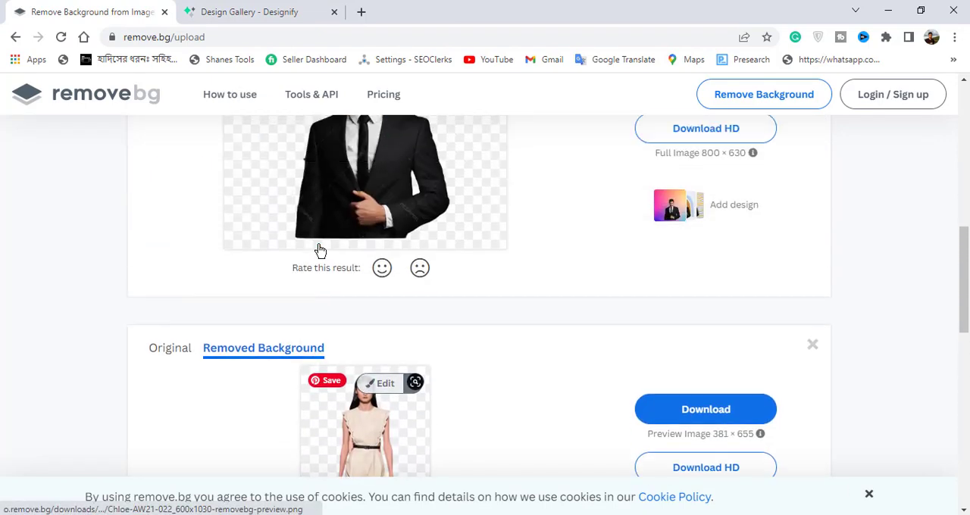
pyautogui.scroll(8, 318, 258)
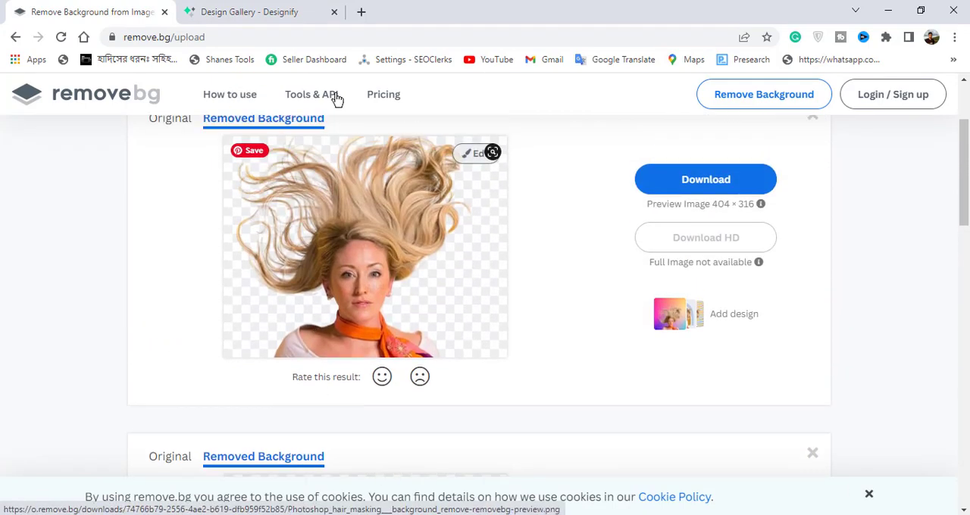
pyautogui.click(467, 160)
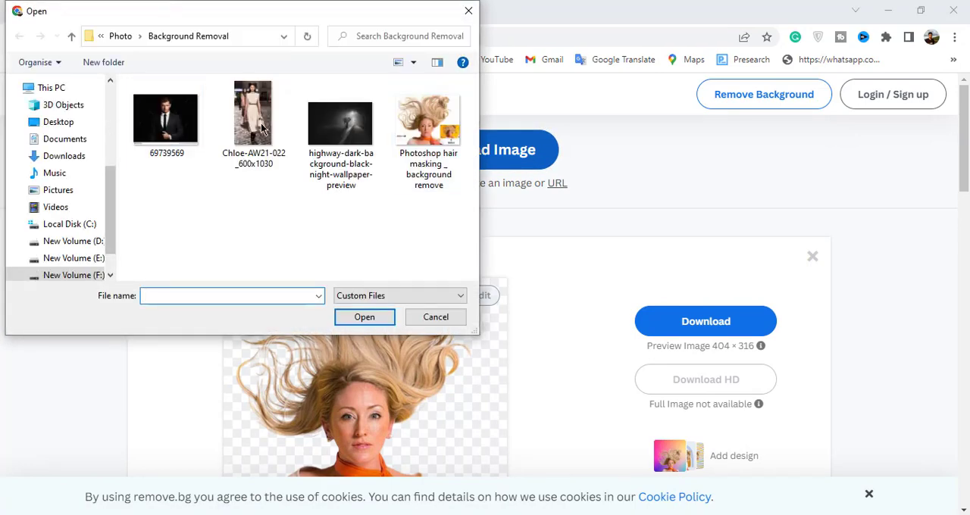
pyautogui.click(333, 125)
pyautogui.click(371, 316)
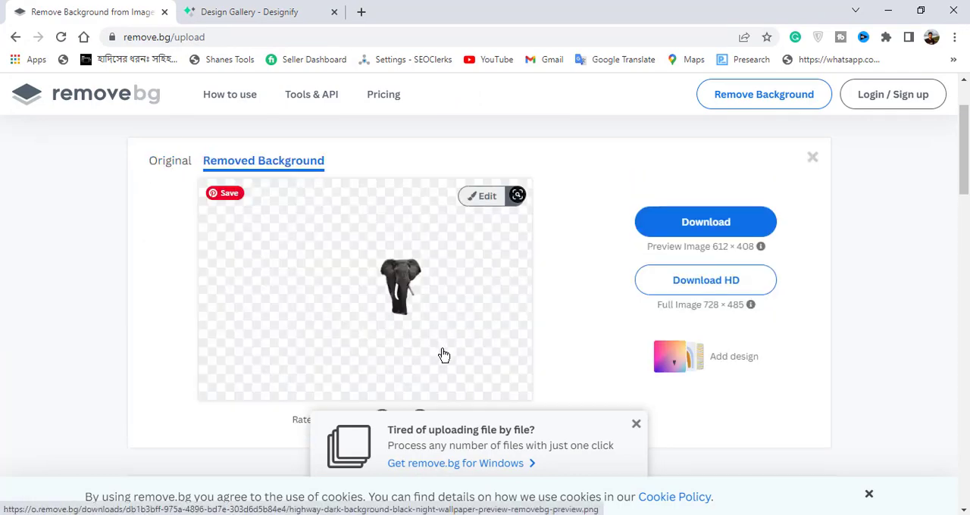
# Step: Open the elephant's cutout for editing and inspect its edges at up to 320% zoom
pyautogui.hotkey('ctrl', '+')
pyautogui.hotkey('ctrl', '+')
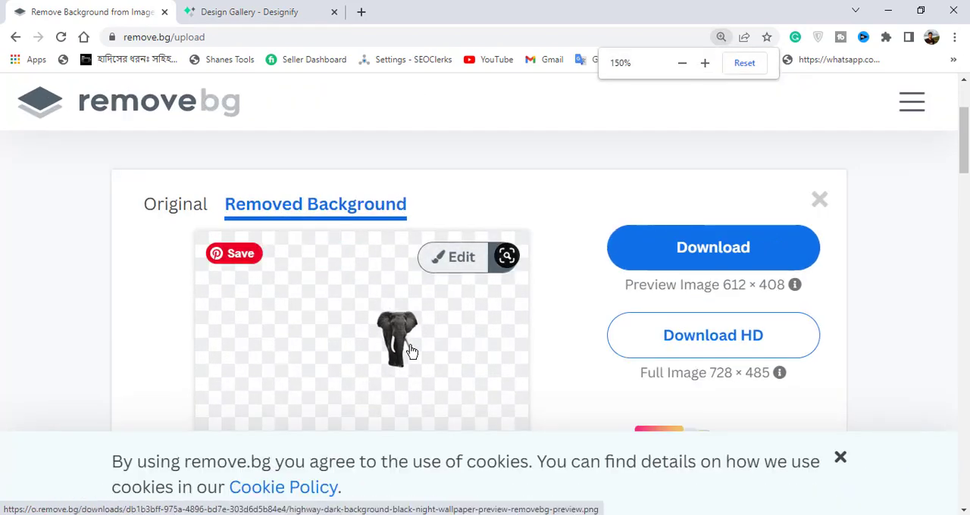
pyautogui.hotkey('ctrl', '0')
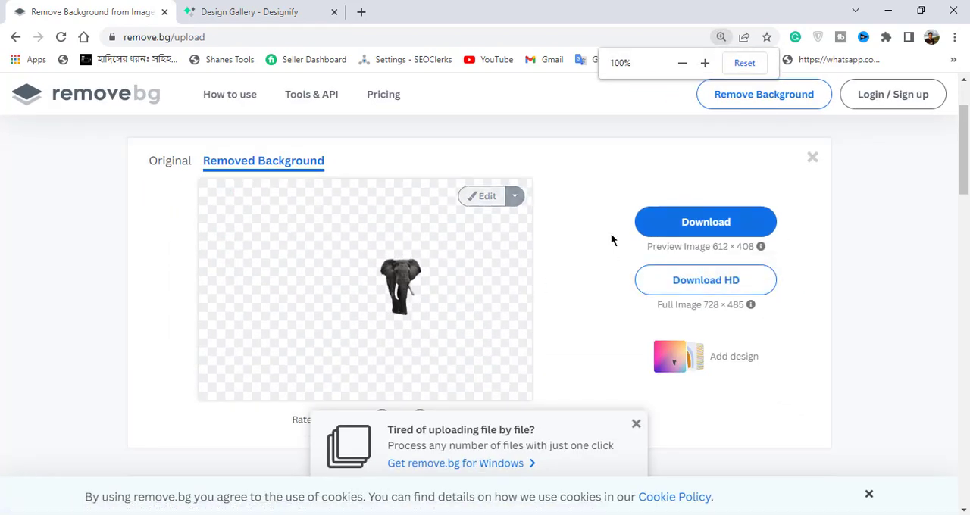
pyautogui.click(465, 198)
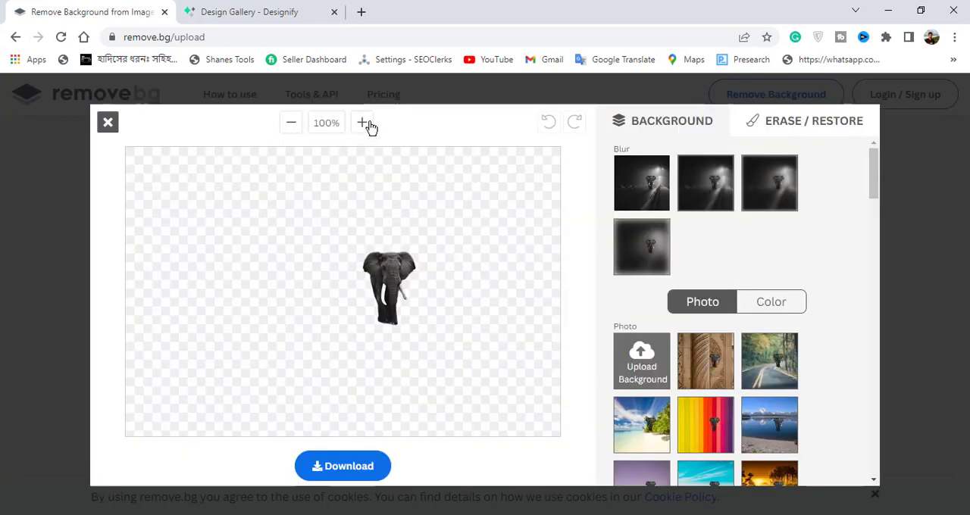
pyautogui.click(363, 123)
pyautogui.click(362, 123)
pyautogui.click(362, 123)
pyautogui.click(363, 123)
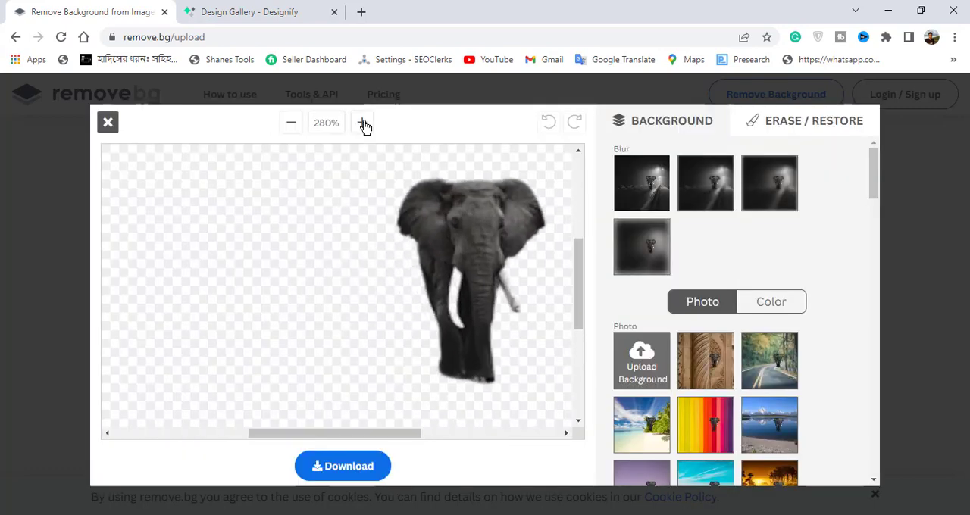
pyautogui.click(364, 123)
# Step: Try erasing and restoring the edge of the elephant's ear with the brush, and close the editor without keeping the changes
pyautogui.click(815, 126)
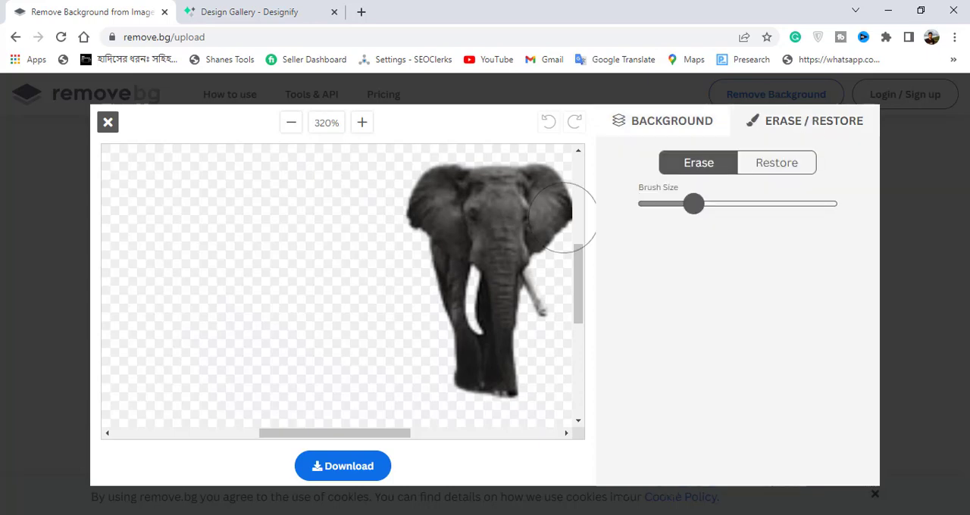
pyautogui.click(397, 233)
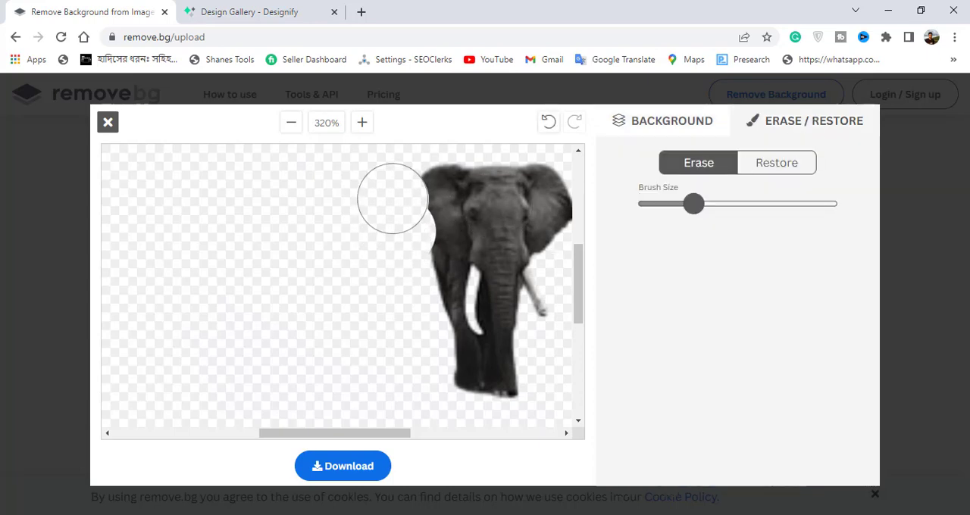
pyautogui.click(781, 163)
pyautogui.click(391, 204)
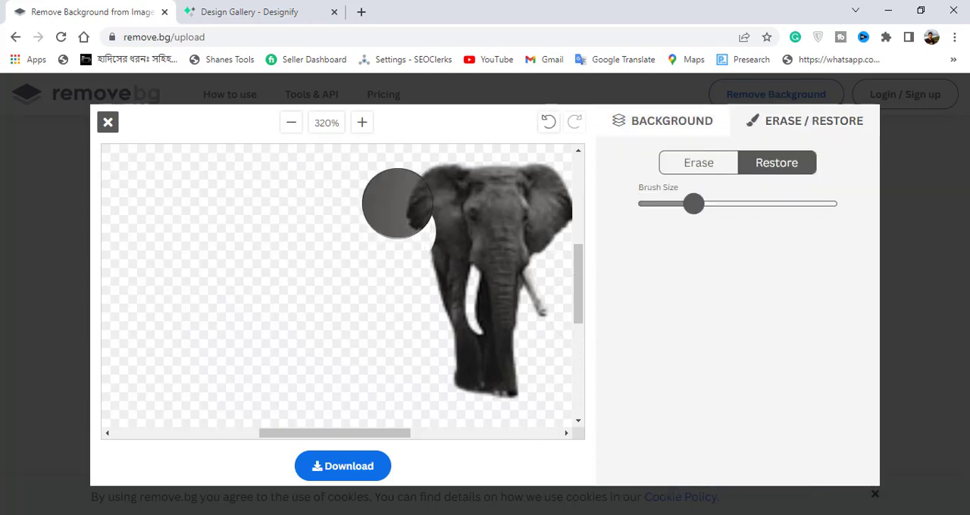
pyautogui.click(405, 253)
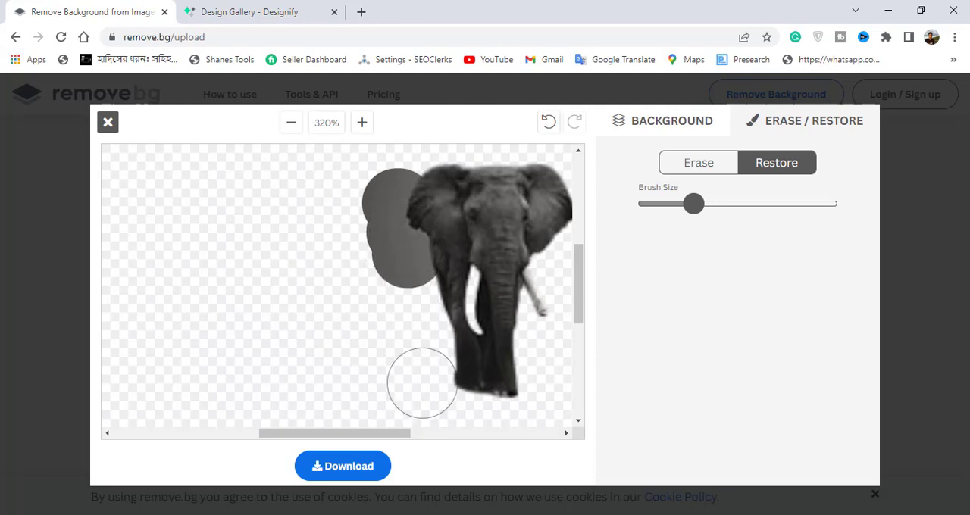
pyautogui.click(108, 122)
pyautogui.click(554, 129)
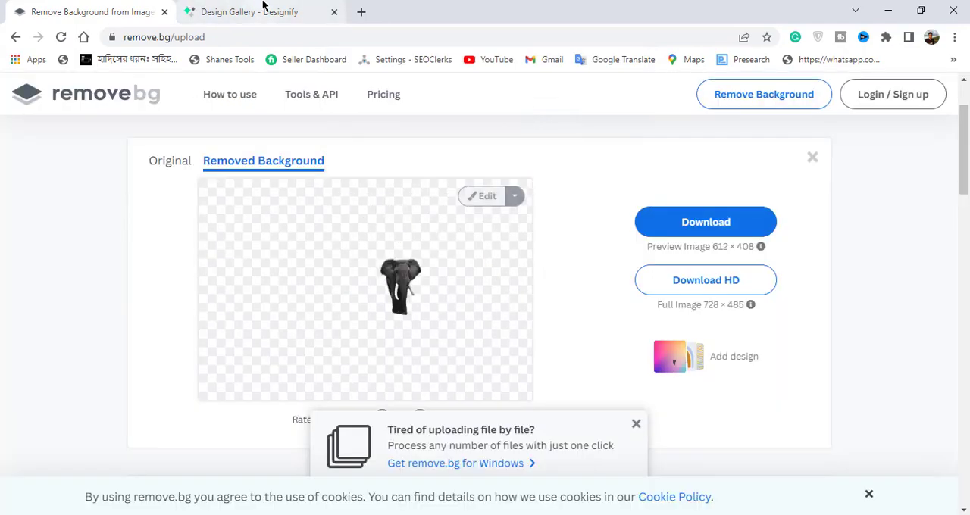
# Step: Switch to Designify, examine the blonde woman's profile, creative and marketing designs, and start and cancel a new image upload
pyautogui.click(258, 9)
pyautogui.scroll(-2, 382, 307)
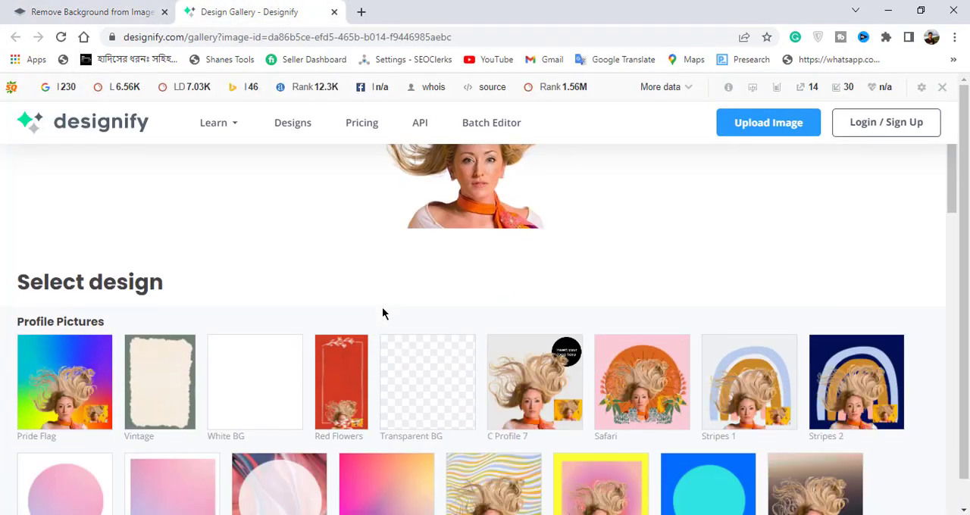
pyautogui.scroll(-2, 382, 307)
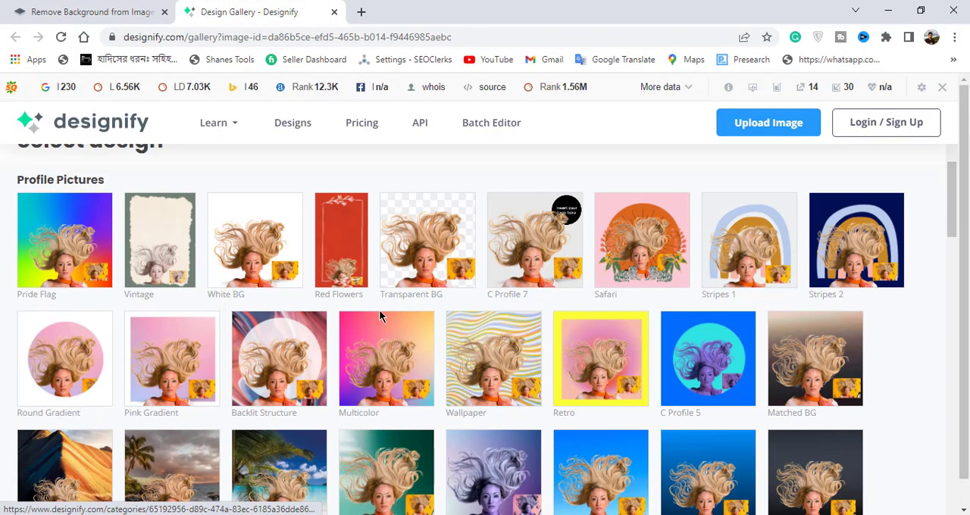
pyautogui.scroll(-4, 382, 317)
pyautogui.scroll(-3, 381, 318)
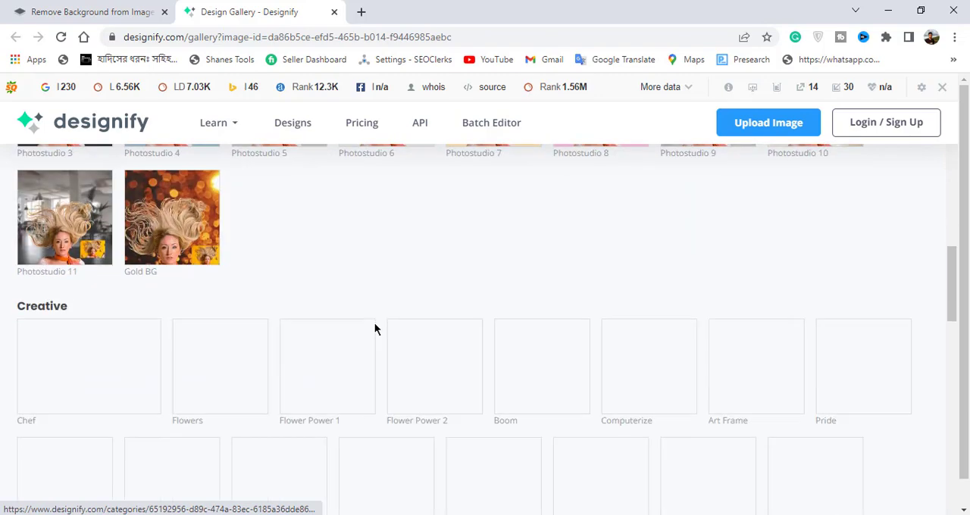
pyautogui.scroll(-1, 375, 328)
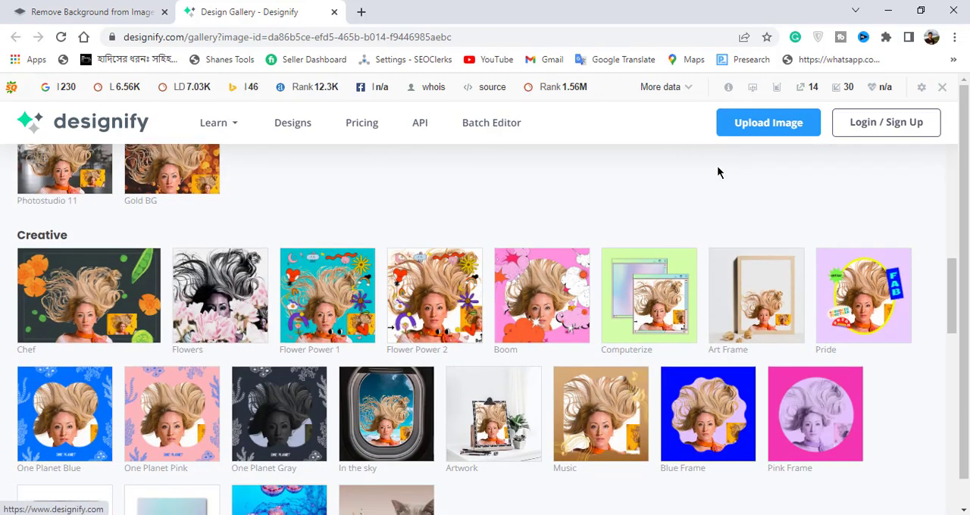
pyautogui.scroll(-3, 591, 296)
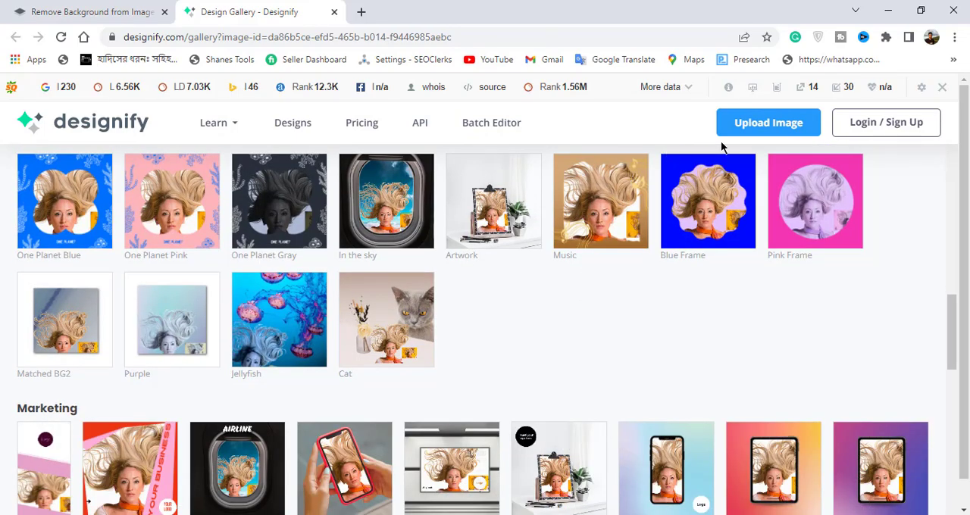
pyautogui.scroll(-2, 553, 265)
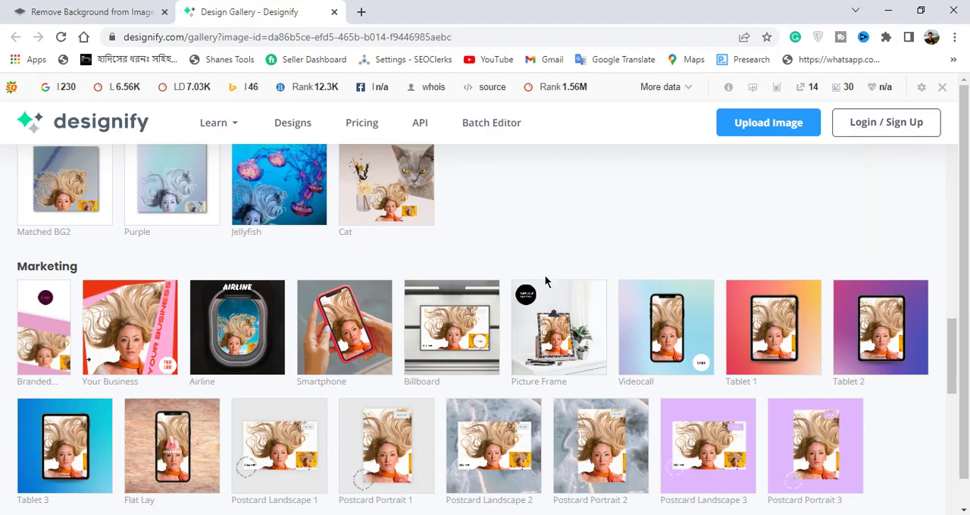
pyautogui.scroll(-2, 545, 279)
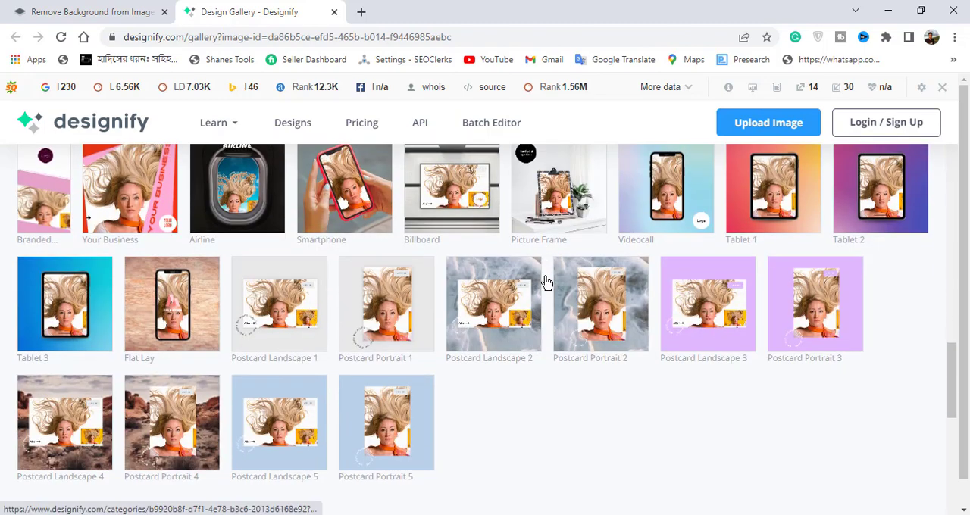
pyautogui.click(784, 123)
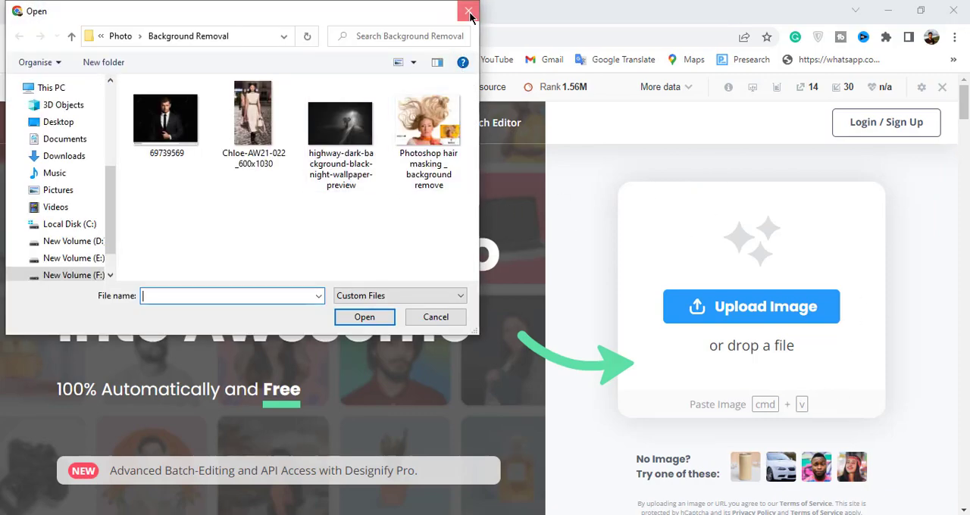
pyautogui.click(469, 12)
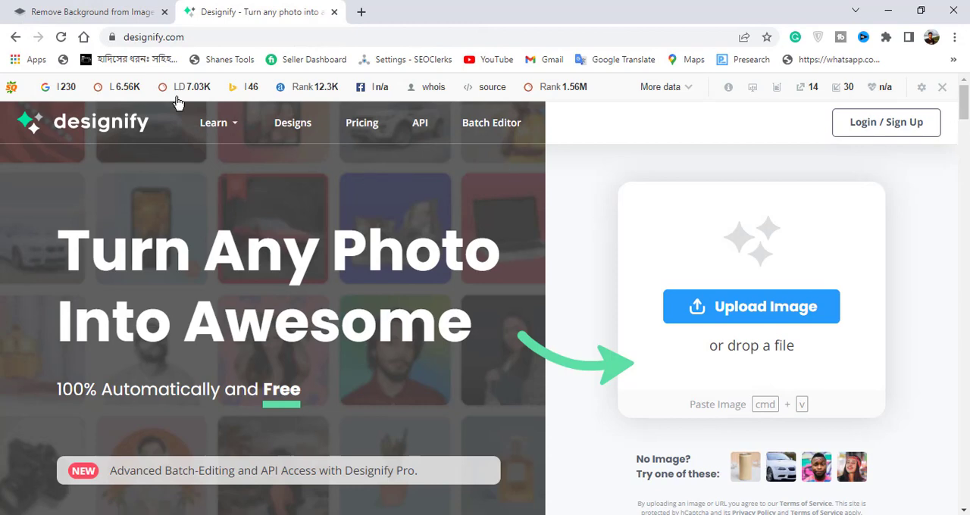
# Step: Return to remove.bg, dismiss the remove.bg for Windows promotion and review all the cutouts in the results list
pyautogui.click(136, 9)
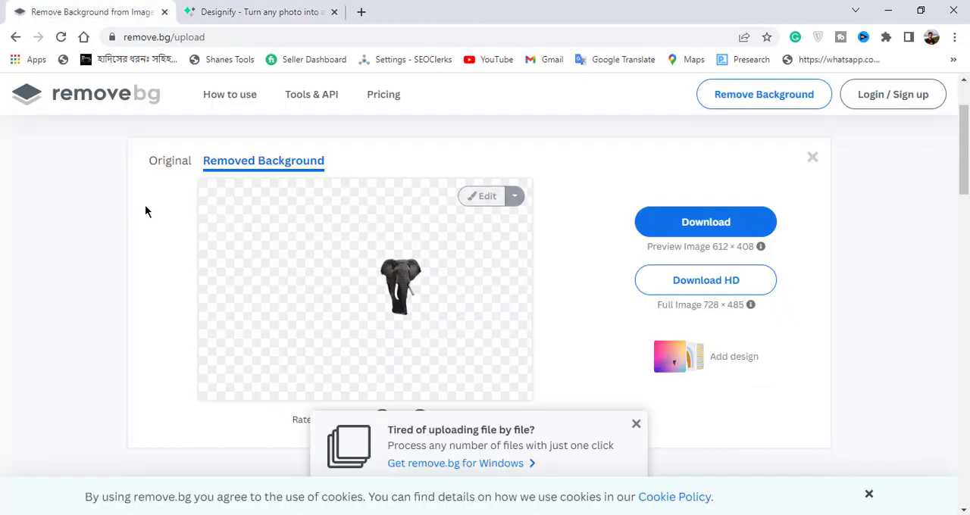
pyautogui.click(637, 424)
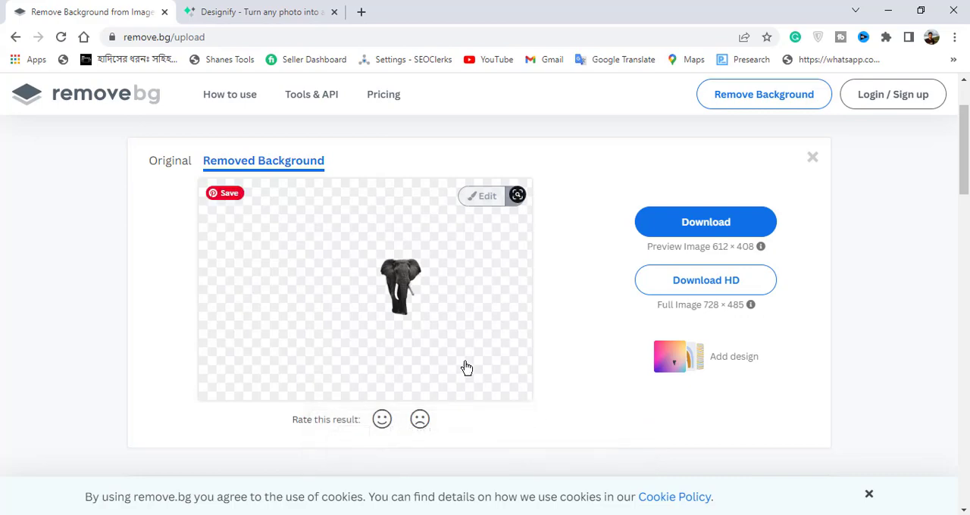
pyautogui.scroll(-5, 466, 368)
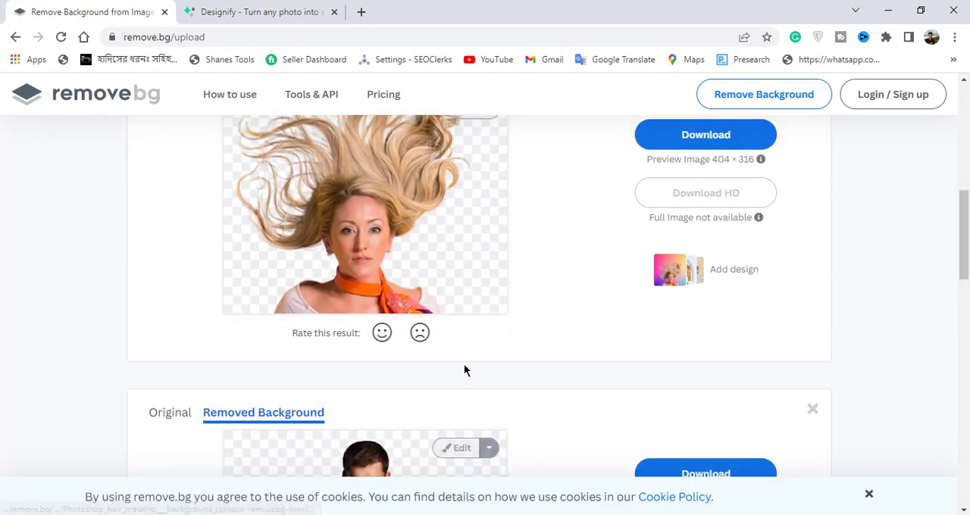
pyautogui.scroll(-10, 465, 370)
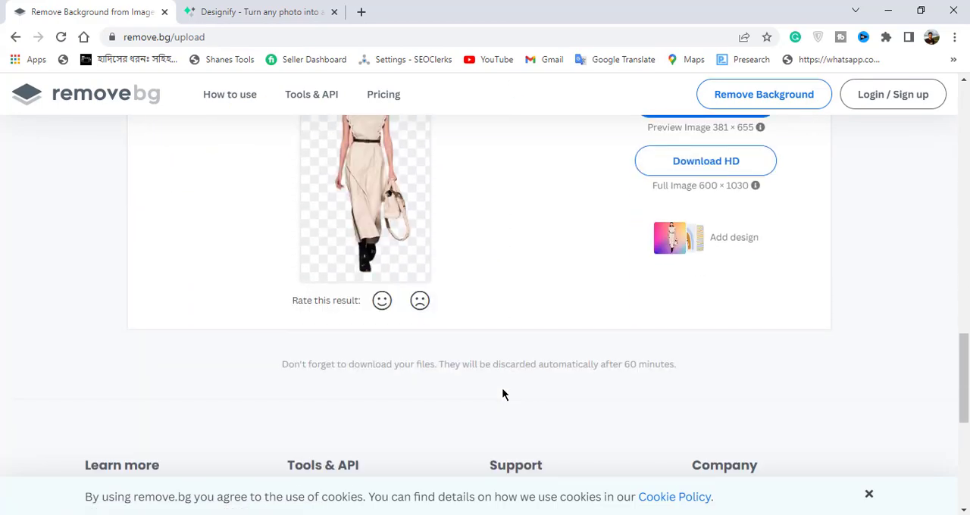
pyautogui.scroll(1, 502, 395)
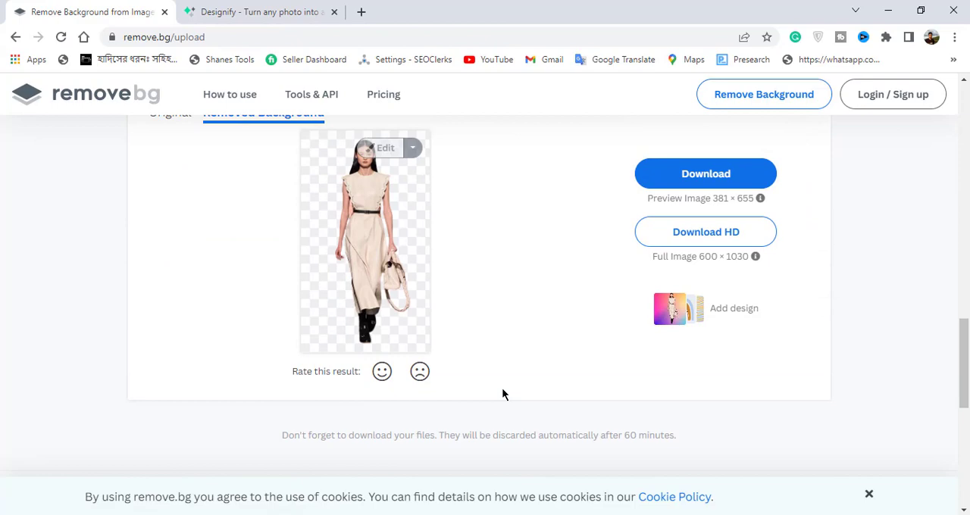
pyautogui.scroll(10, 503, 394)
pyautogui.scroll(6, 502, 394)
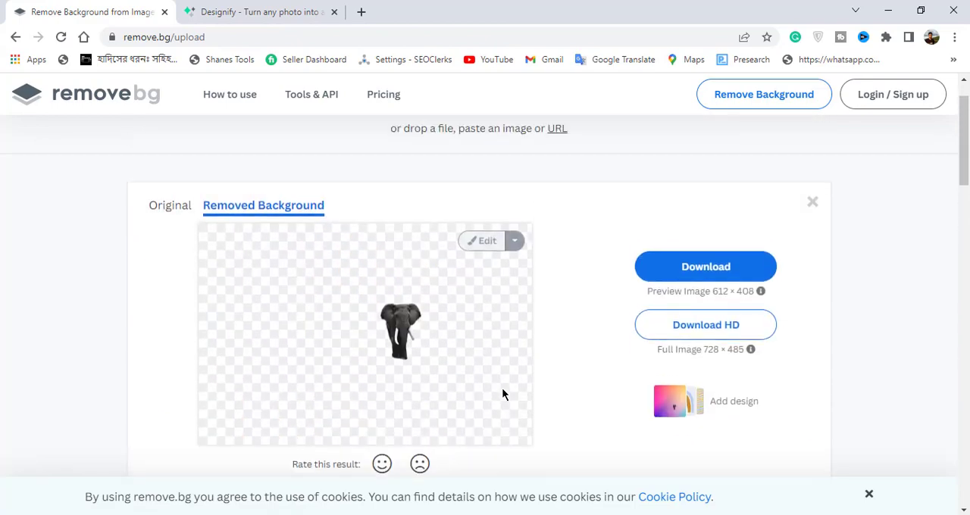